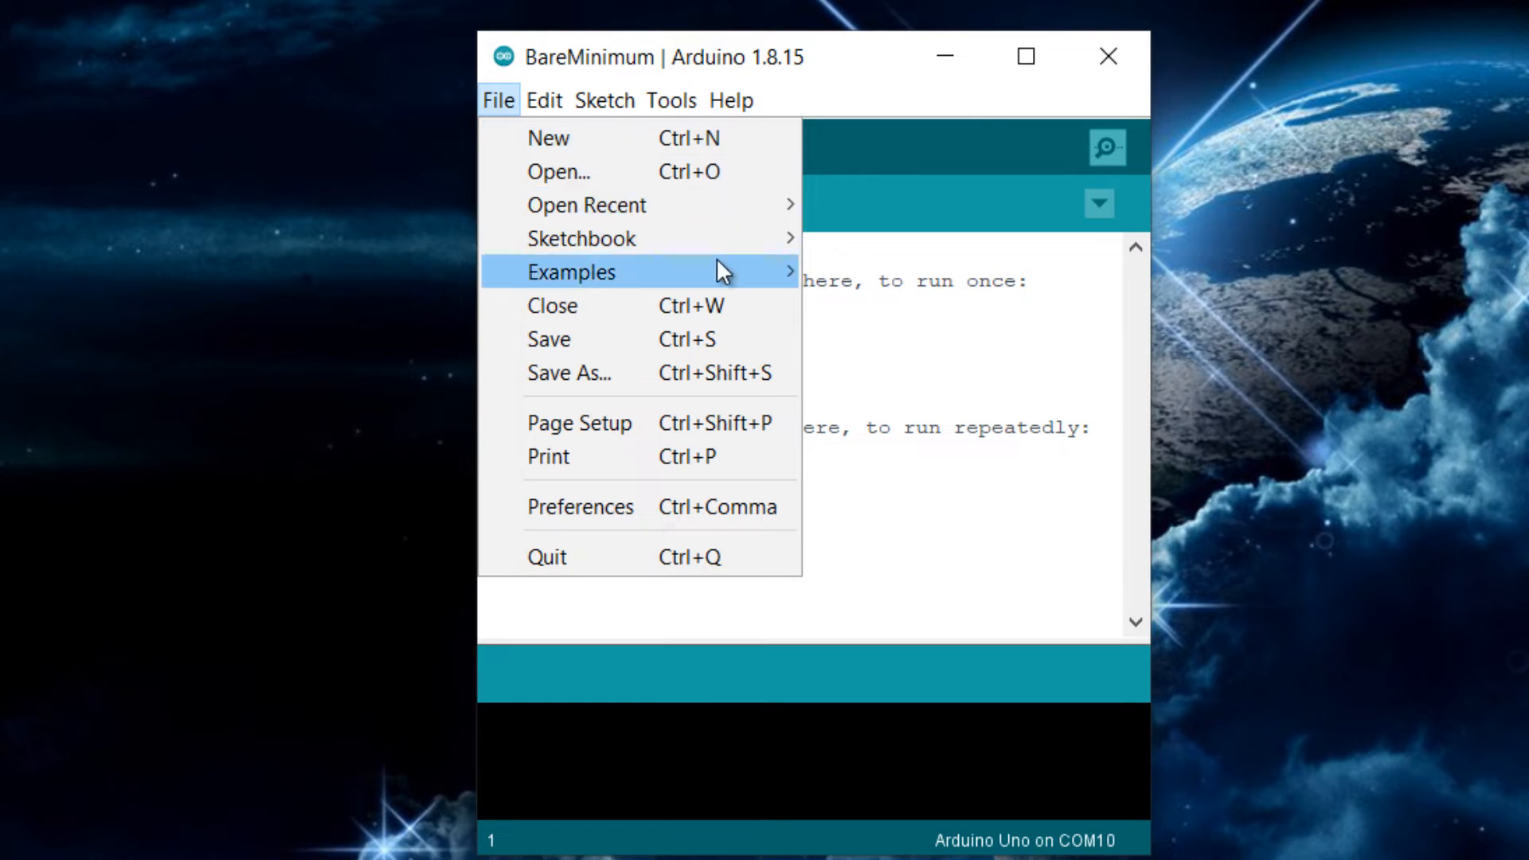
Step: Open the built-in AnalogInput example sketch from the 03.Analog examples and maximise its window
{"action": "mouse_move", "coordinate": [742, 272]}
{"action": "mouse_move", "coordinate": [1047, 310]}
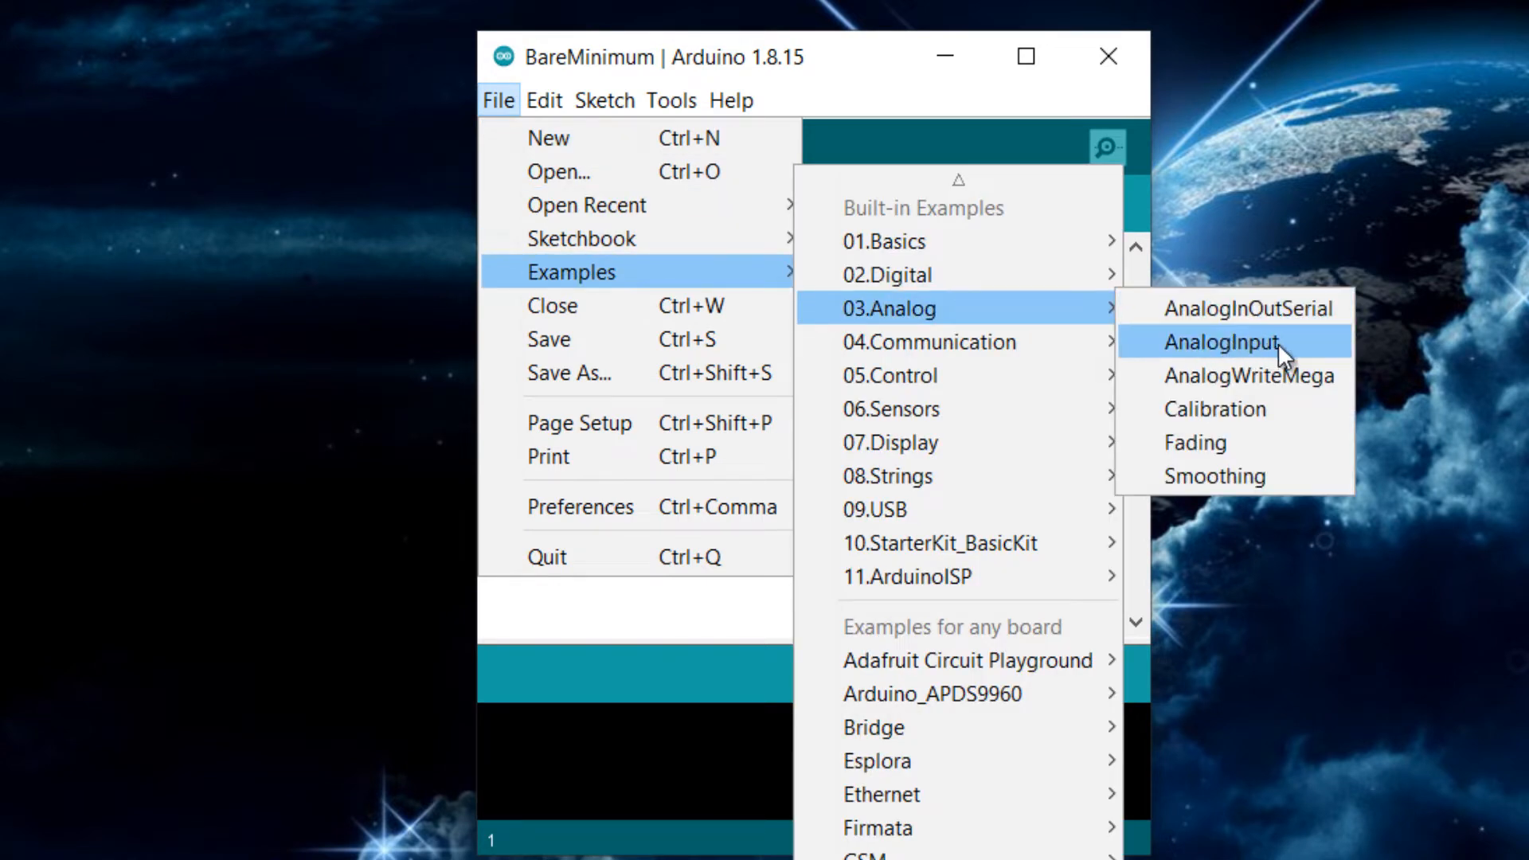
{"action": "left_click", "coordinate": [1322, 346]}
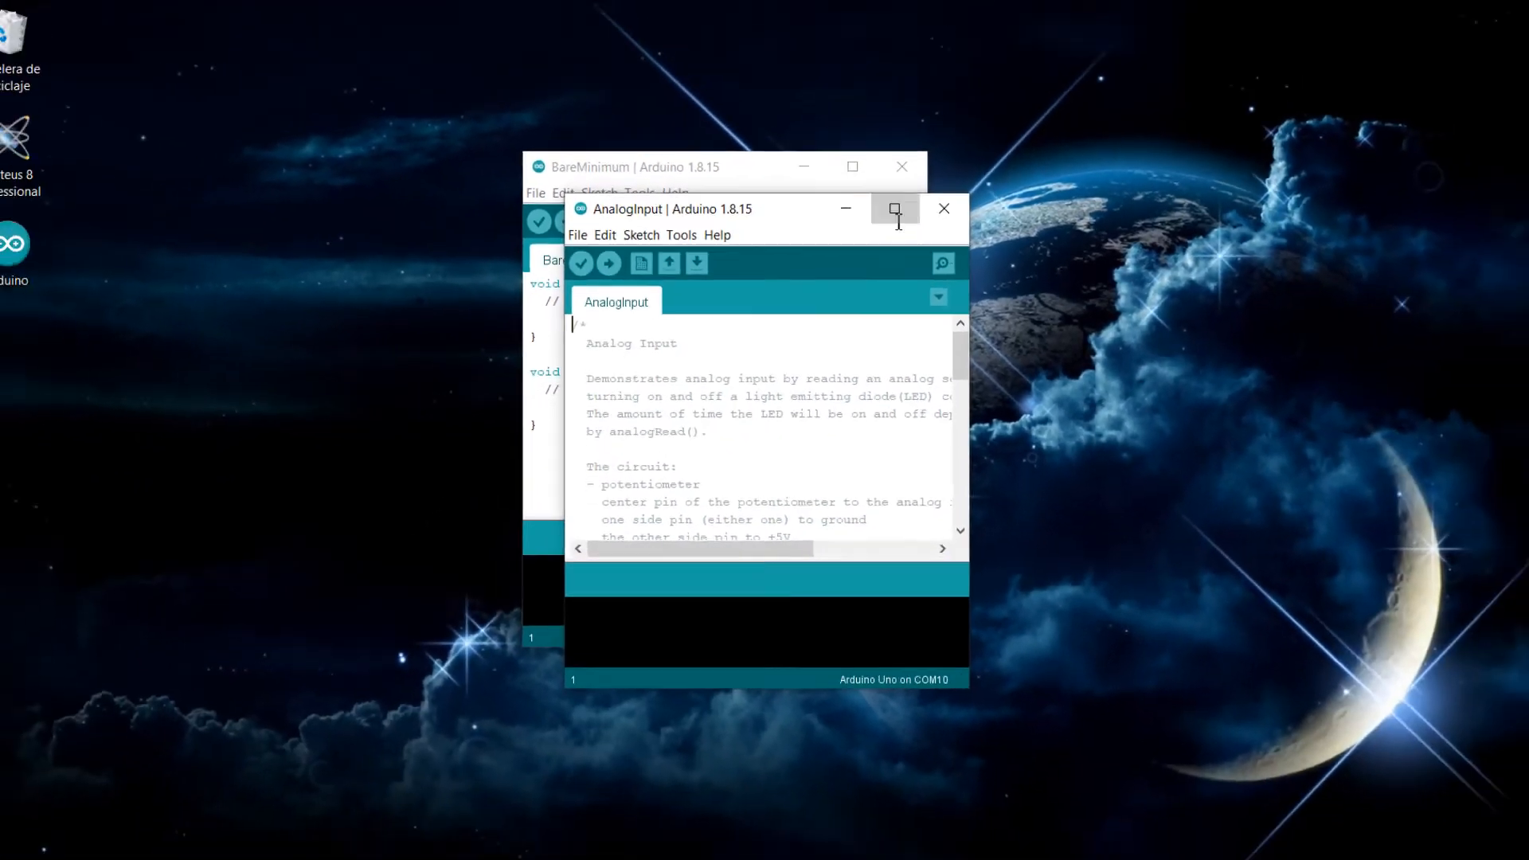
{"action": "left_click", "coordinate": [895, 211]}
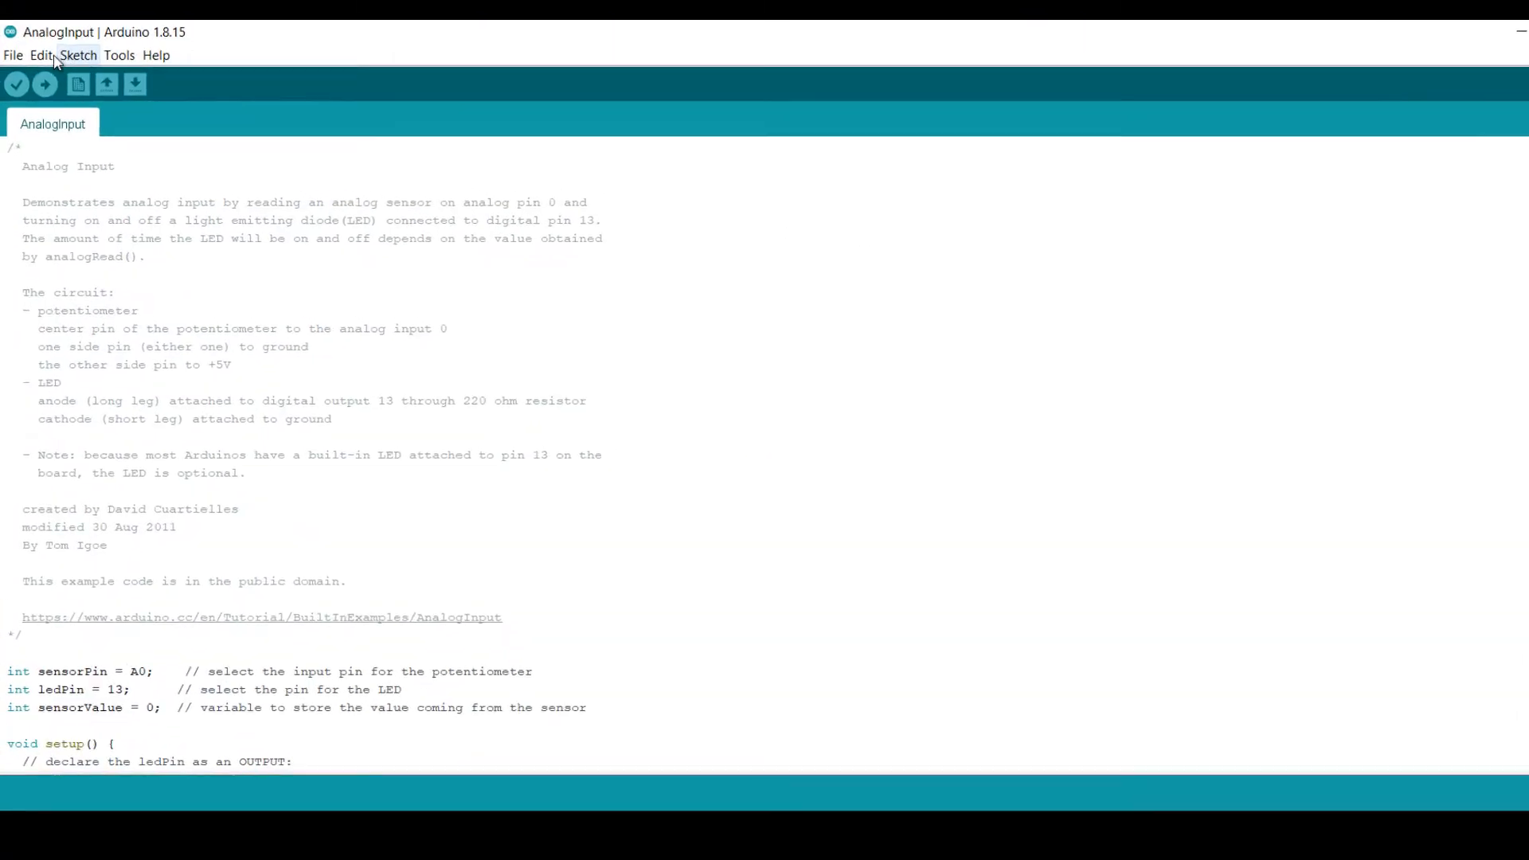
Step: Save the sketch on the desktop under the name AnalogInput and export its compiled binary
{"action": "left_click", "coordinate": [13, 51]}
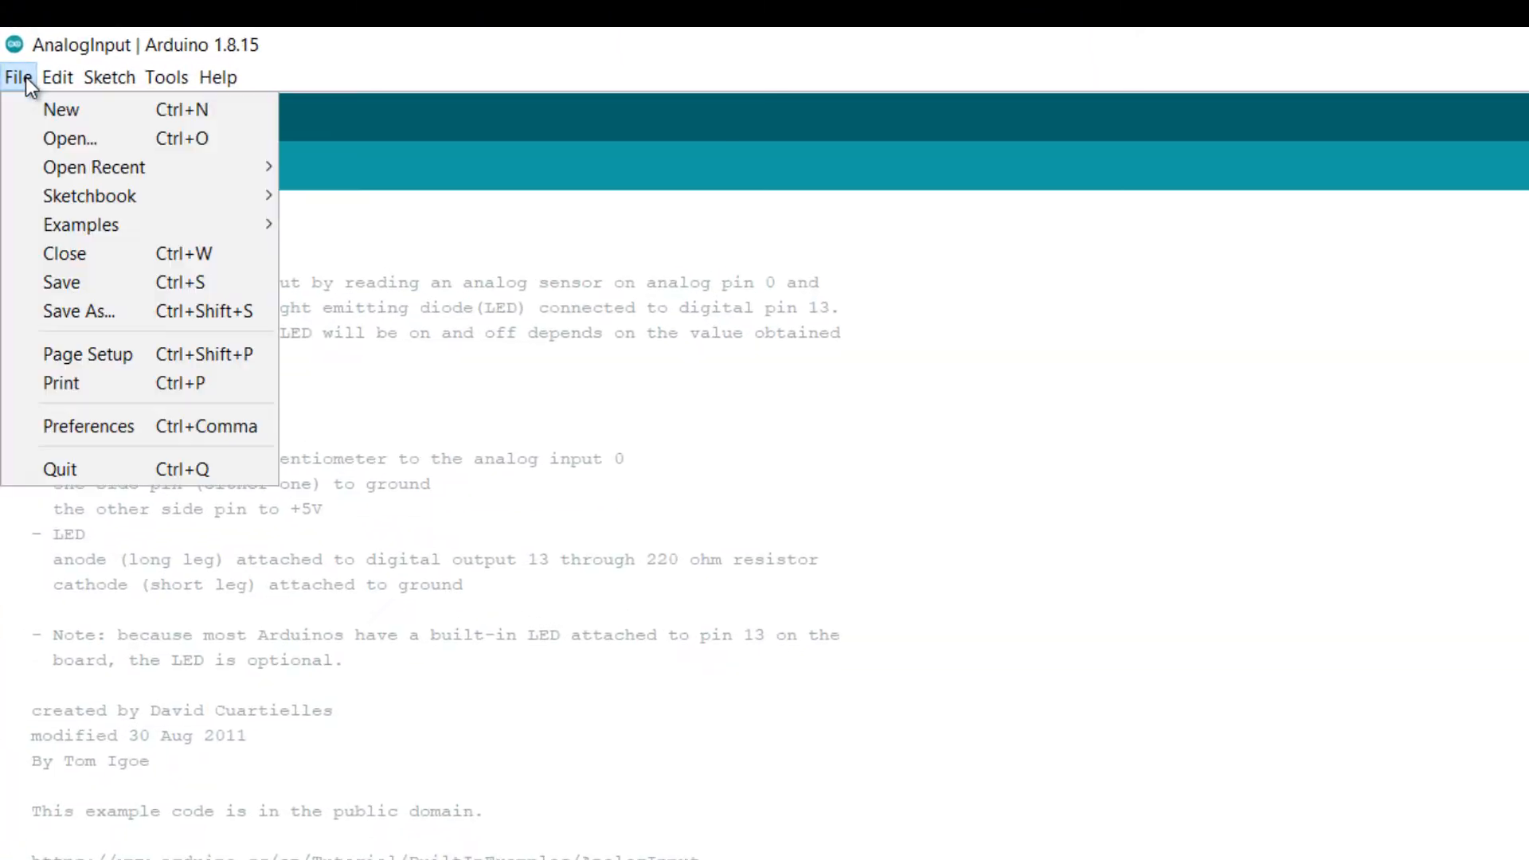
{"action": "left_click", "coordinate": [100, 312]}
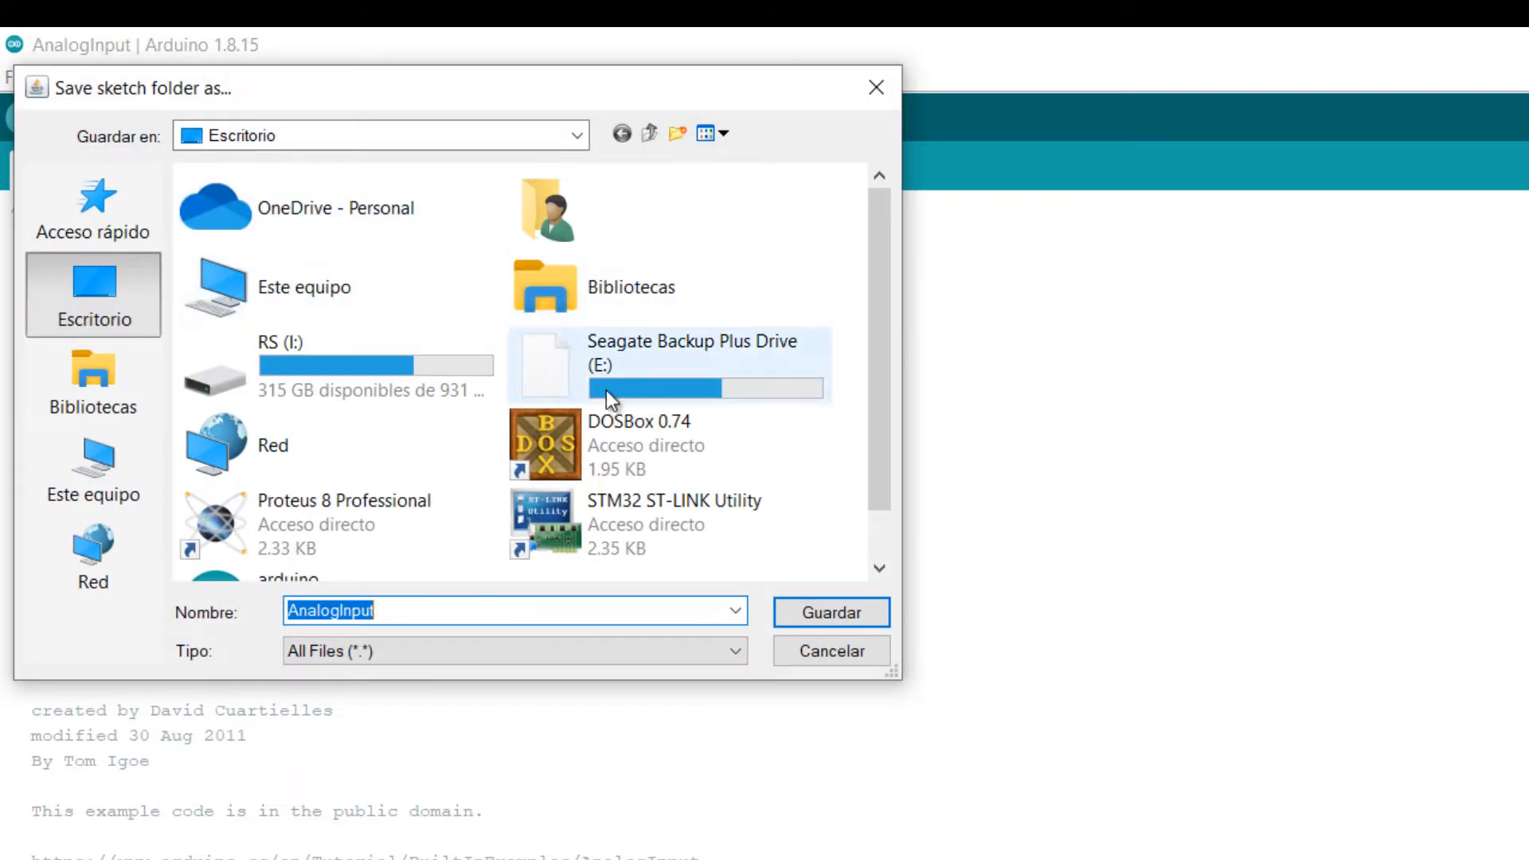
{"action": "left_click", "coordinate": [789, 612]}
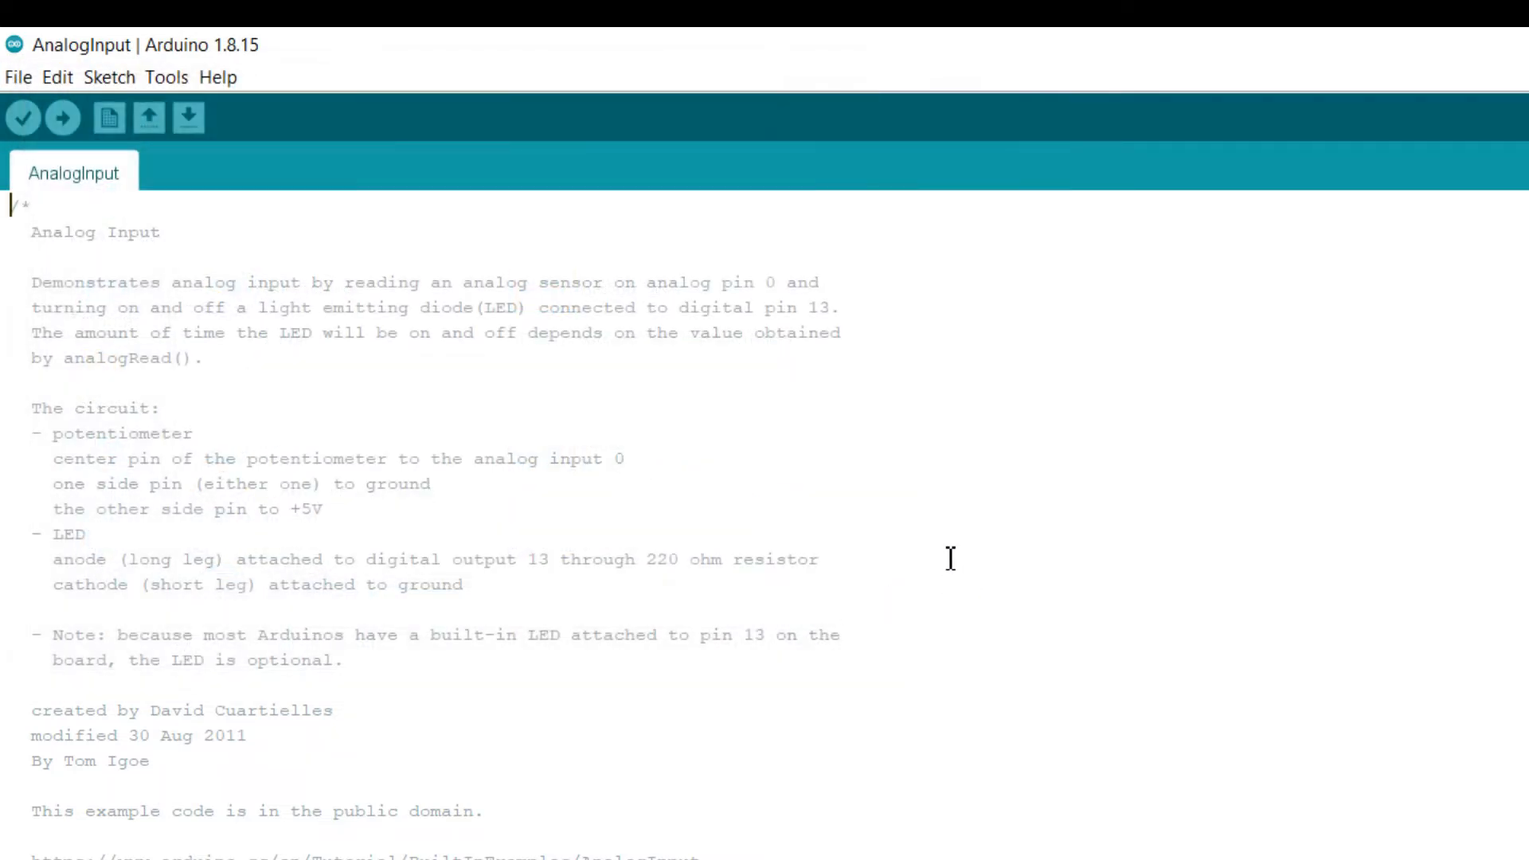
{"action": "left_click", "coordinate": [103, 77]}
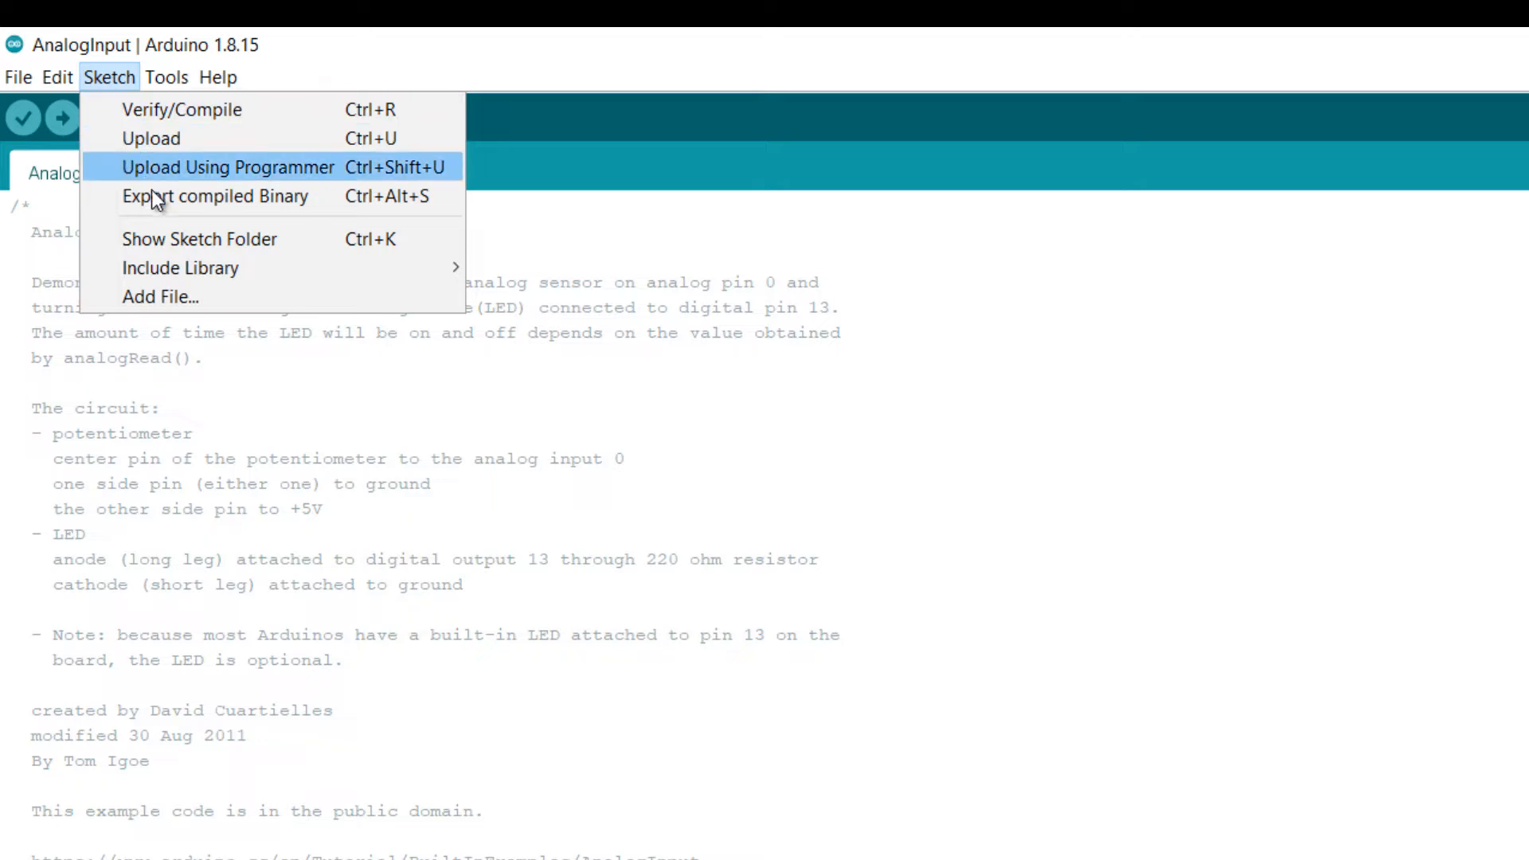
{"action": "left_click", "coordinate": [163, 201]}
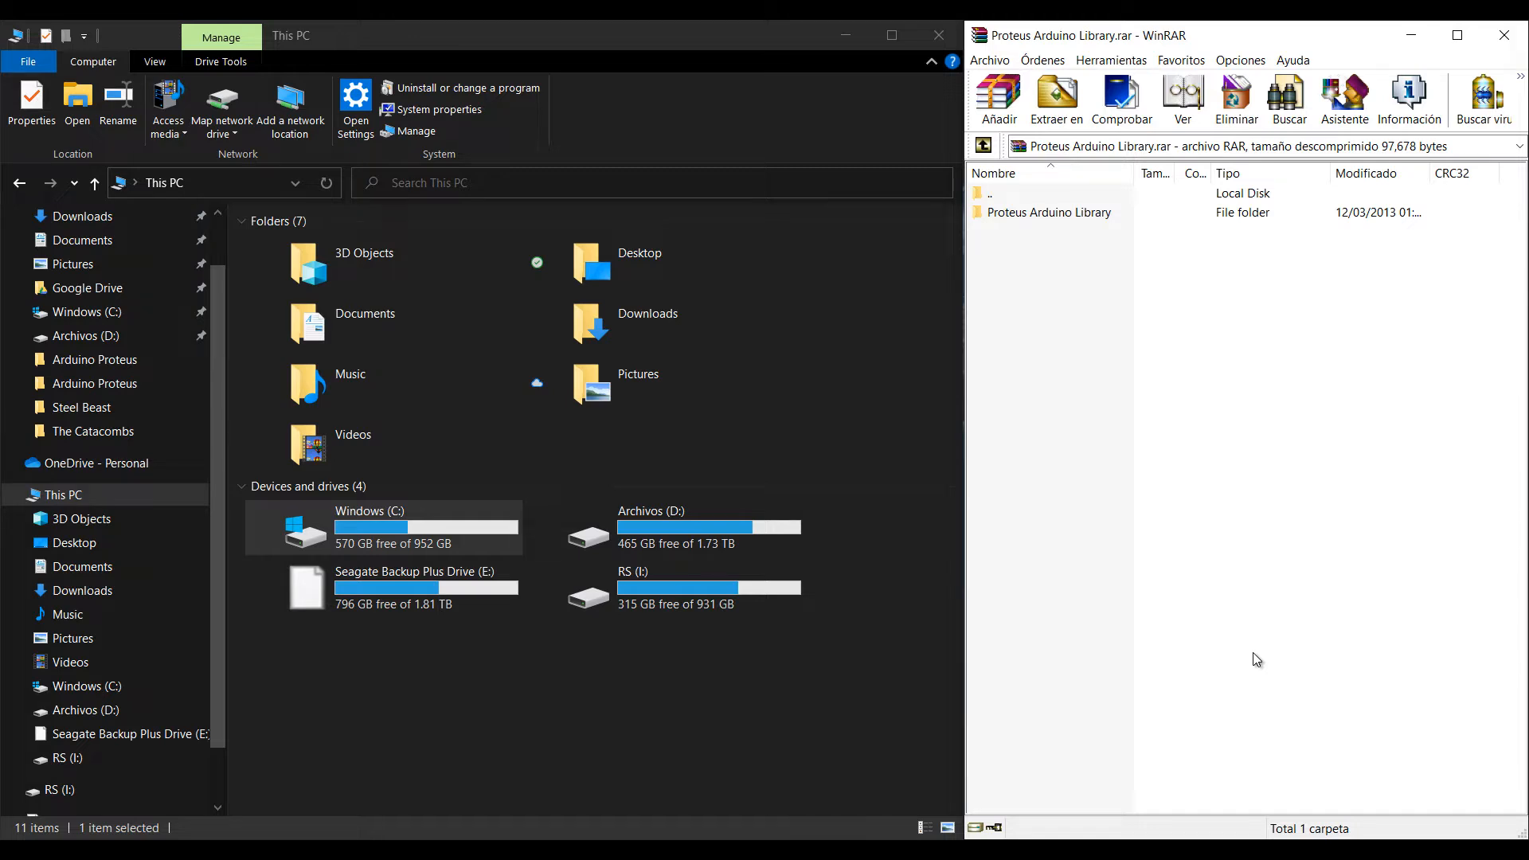
Step: Open the archive's Proteus Arduino Library folder and, in File Explorer, the LIBRARY folder under C:\Program Files (x86)\Labcenter Electronics\Proteus 8 Professional
{"action": "double_click", "coordinate": [1088, 213]}
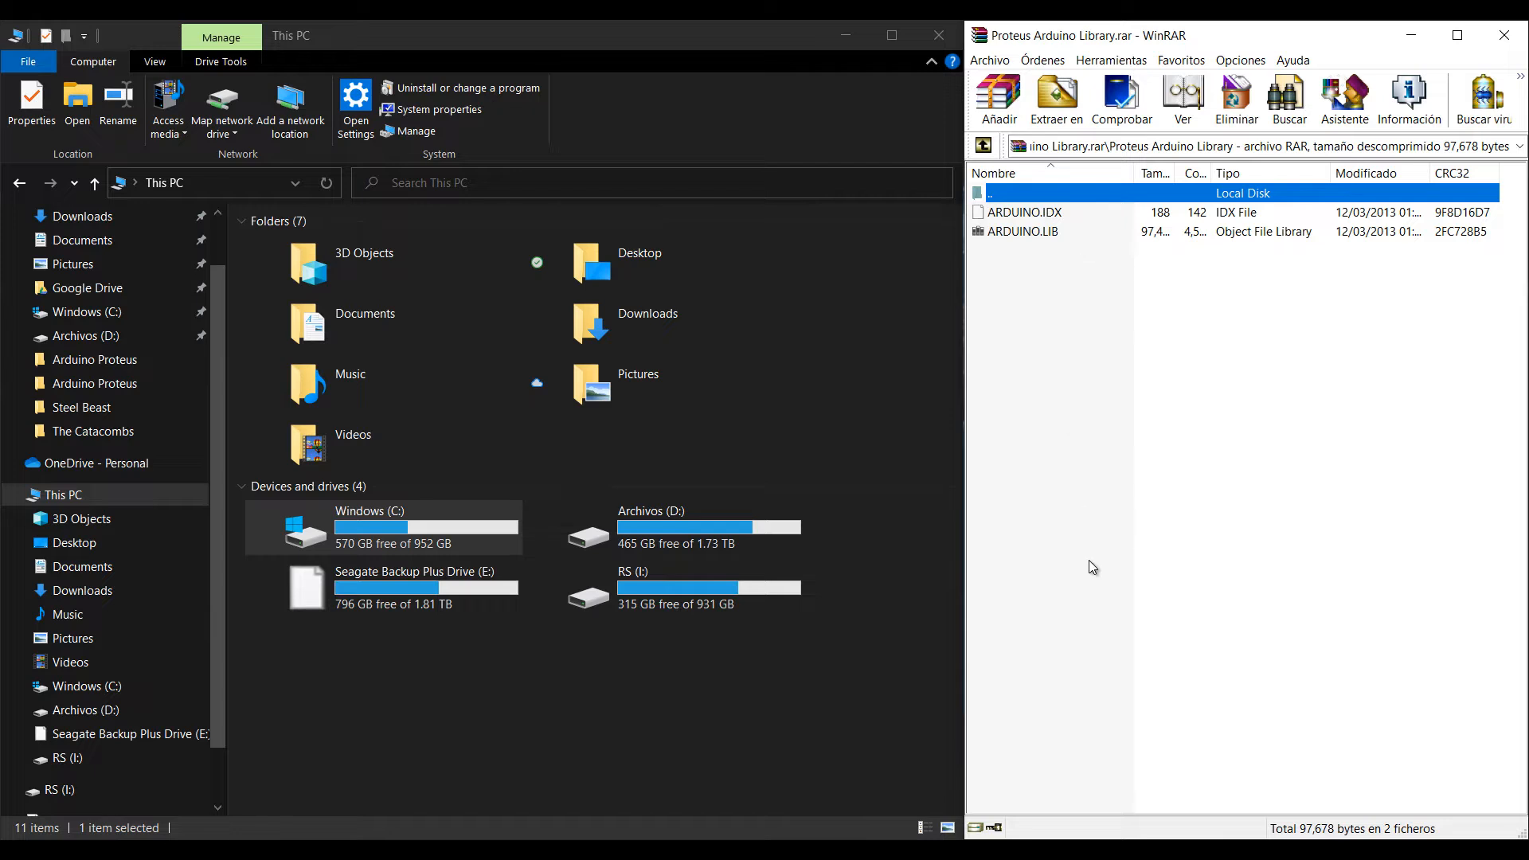
{"action": "left_click", "coordinate": [84, 495]}
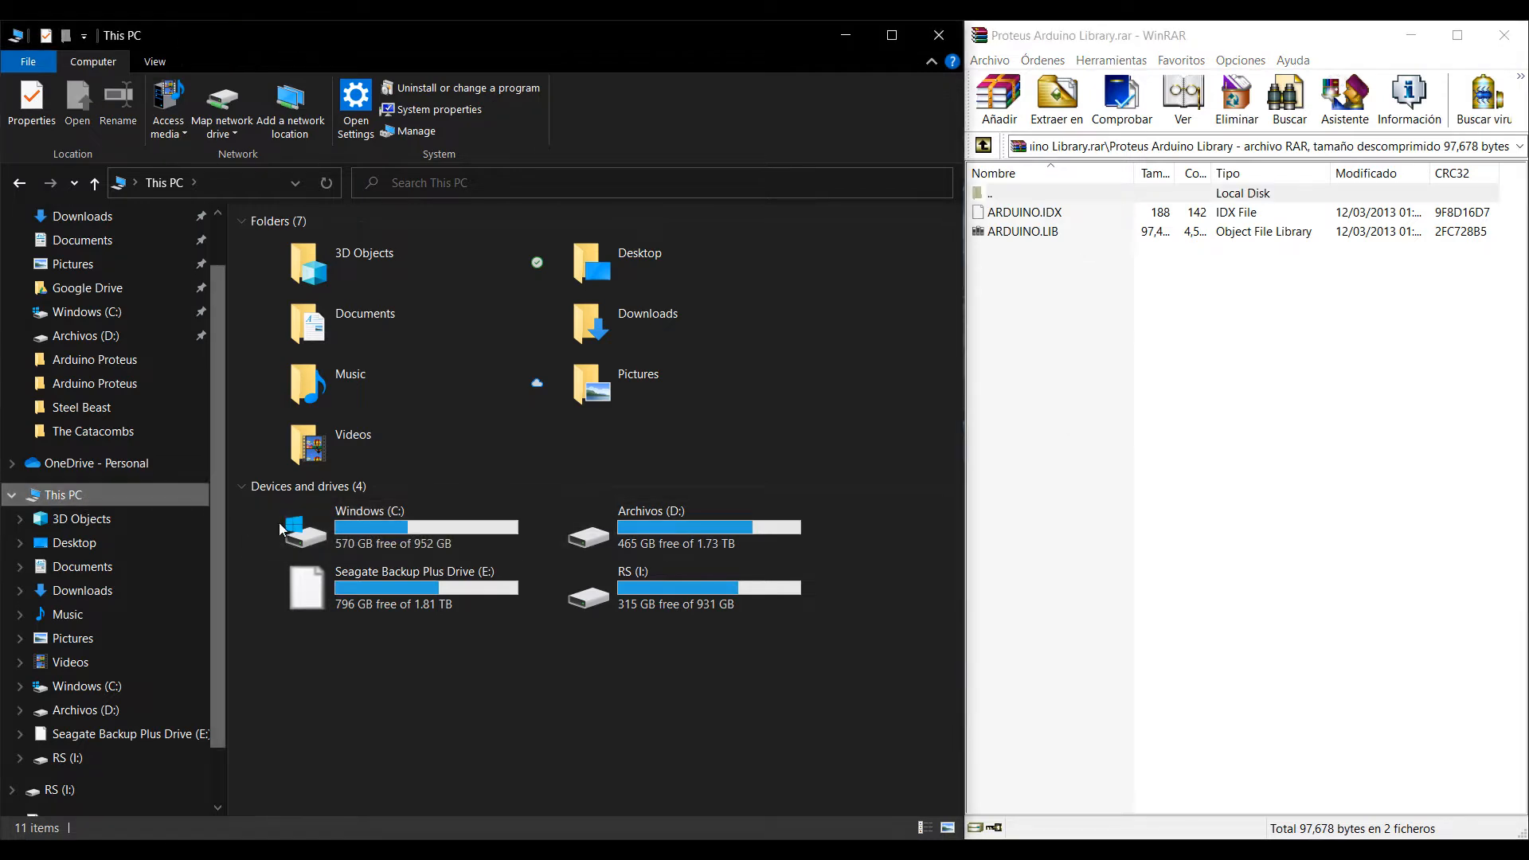
{"action": "double_click", "coordinate": [436, 544]}
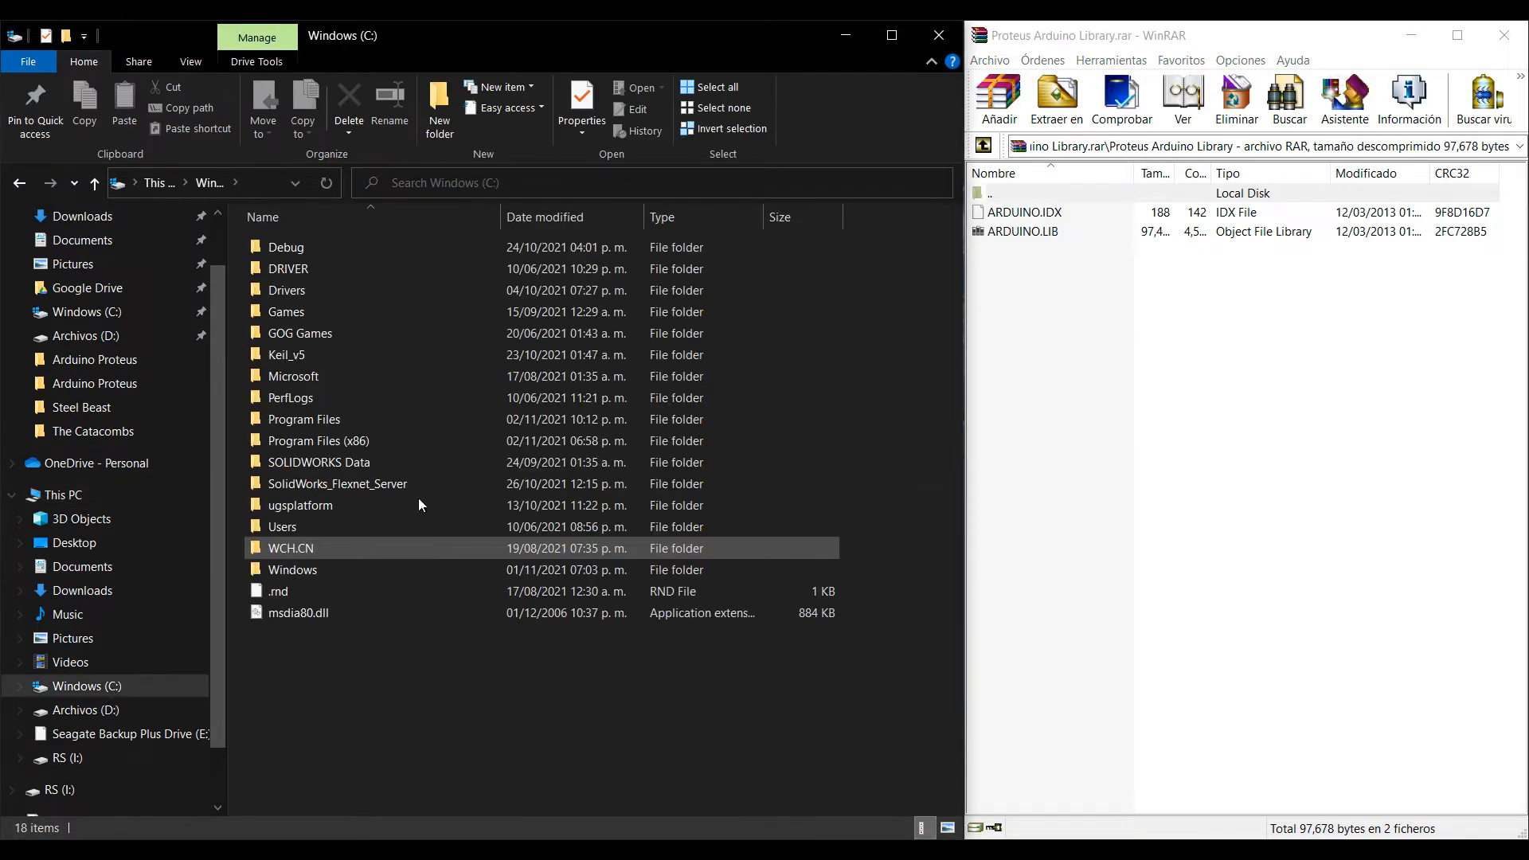
{"action": "double_click", "coordinate": [384, 441]}
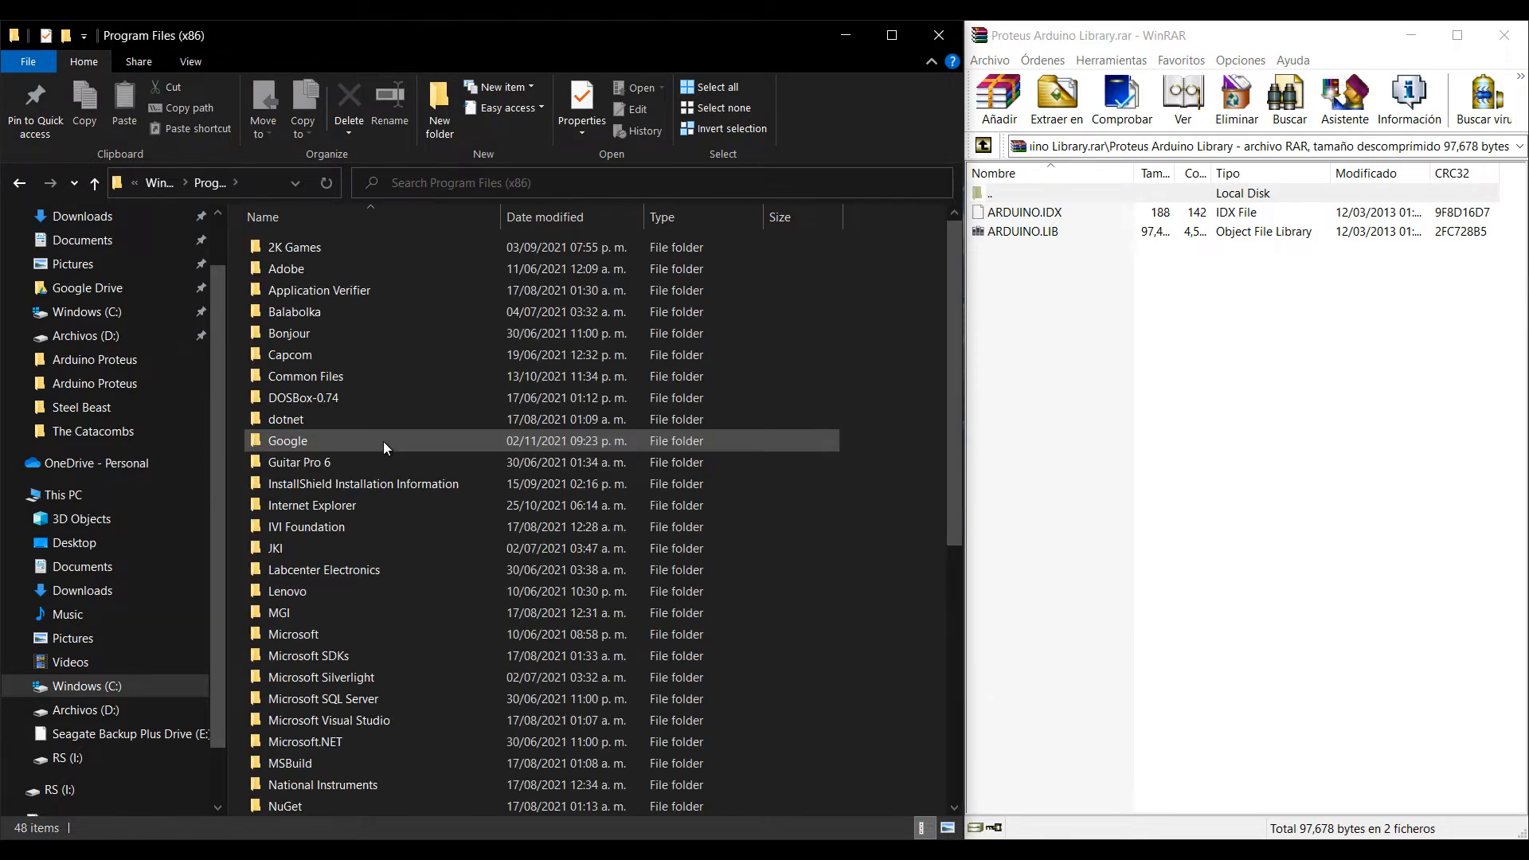
{"action": "double_click", "coordinate": [370, 570]}
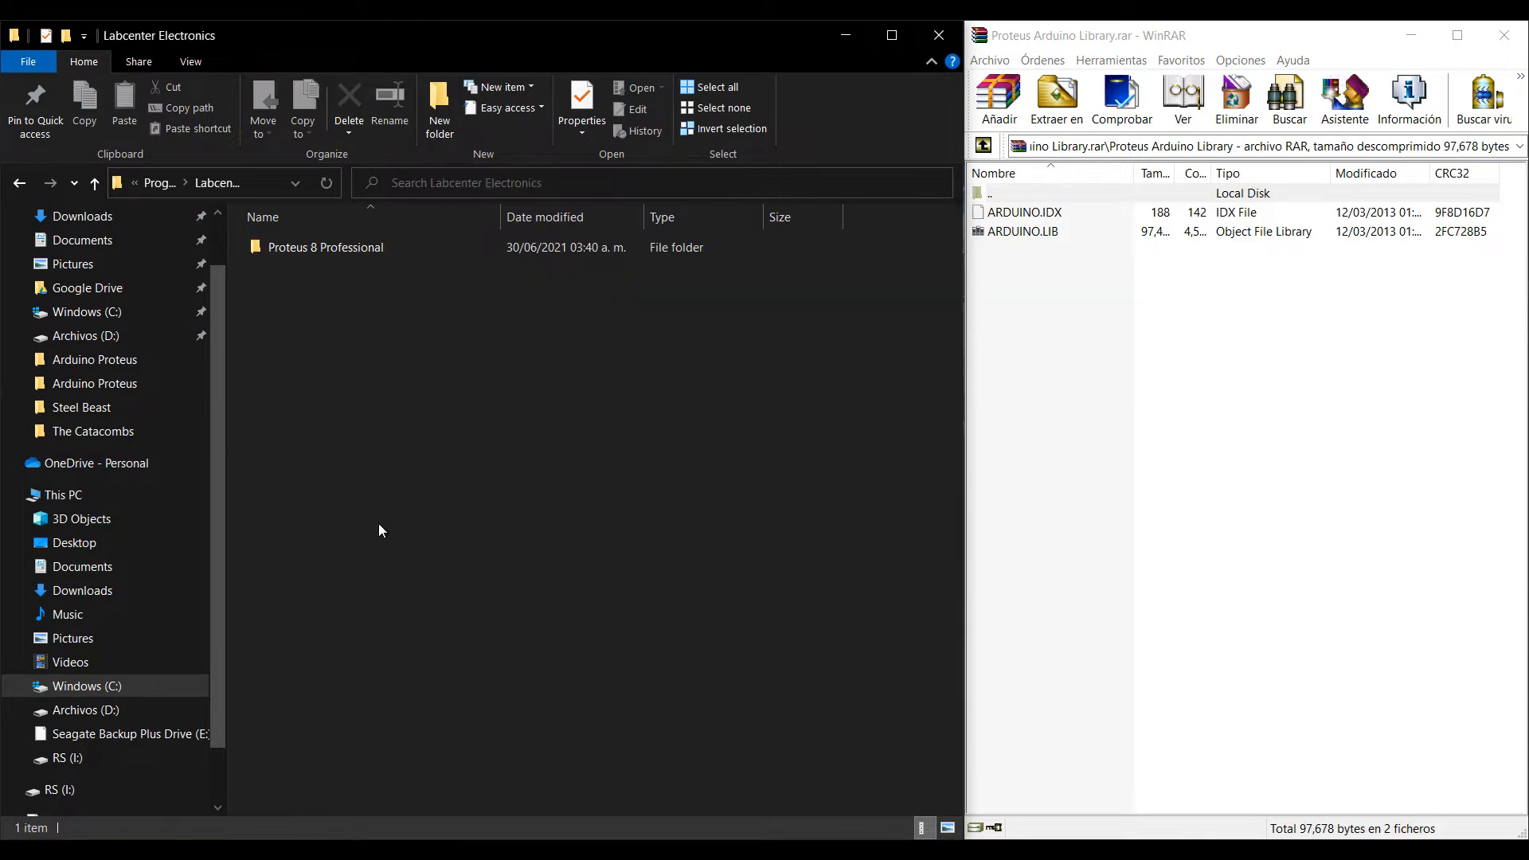
{"action": "double_click", "coordinate": [369, 251]}
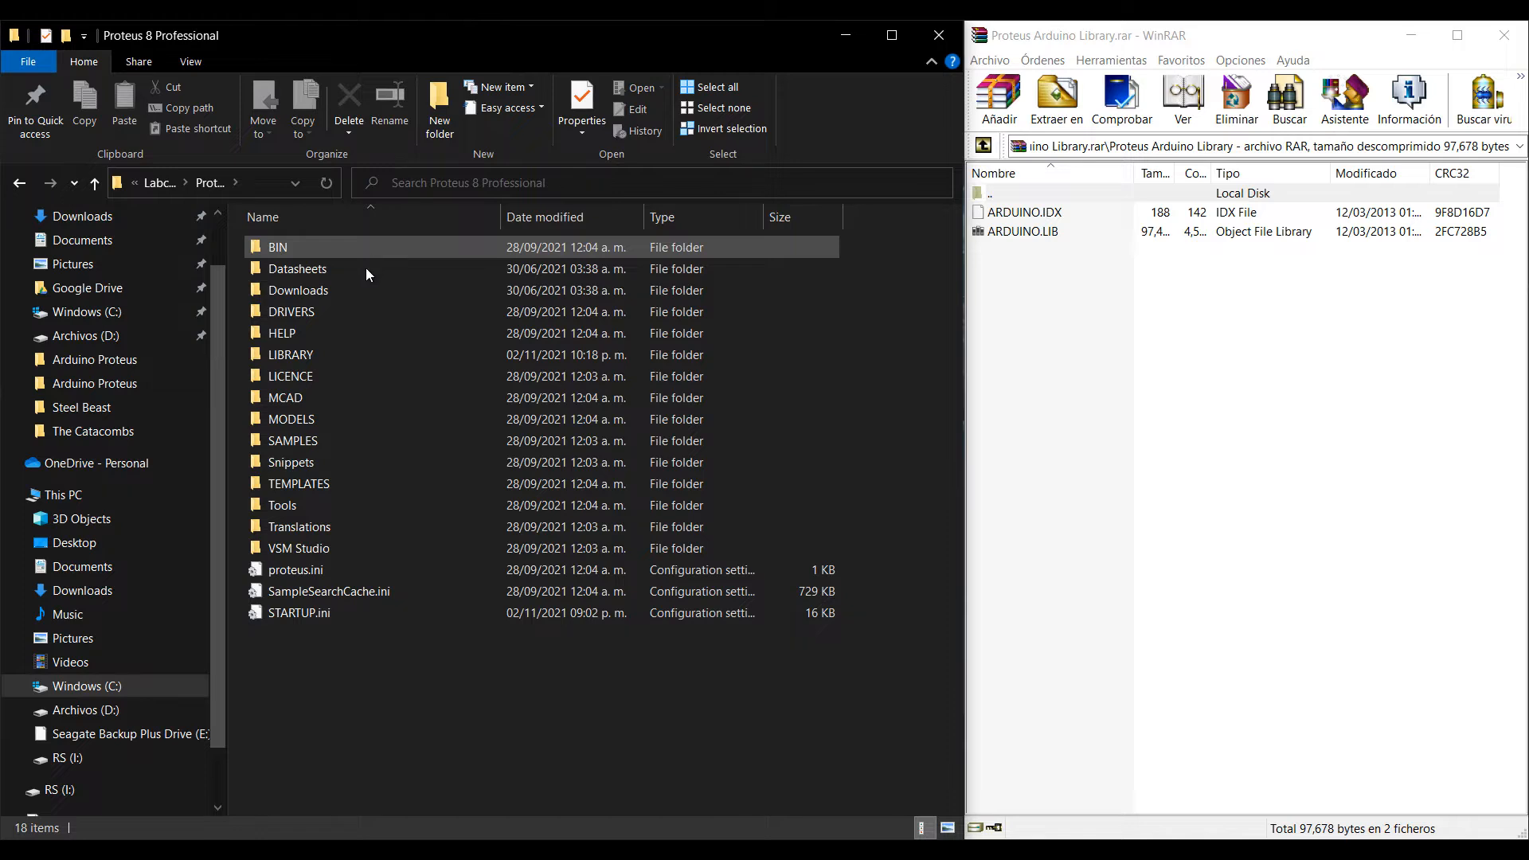
{"action": "double_click", "coordinate": [339, 354]}
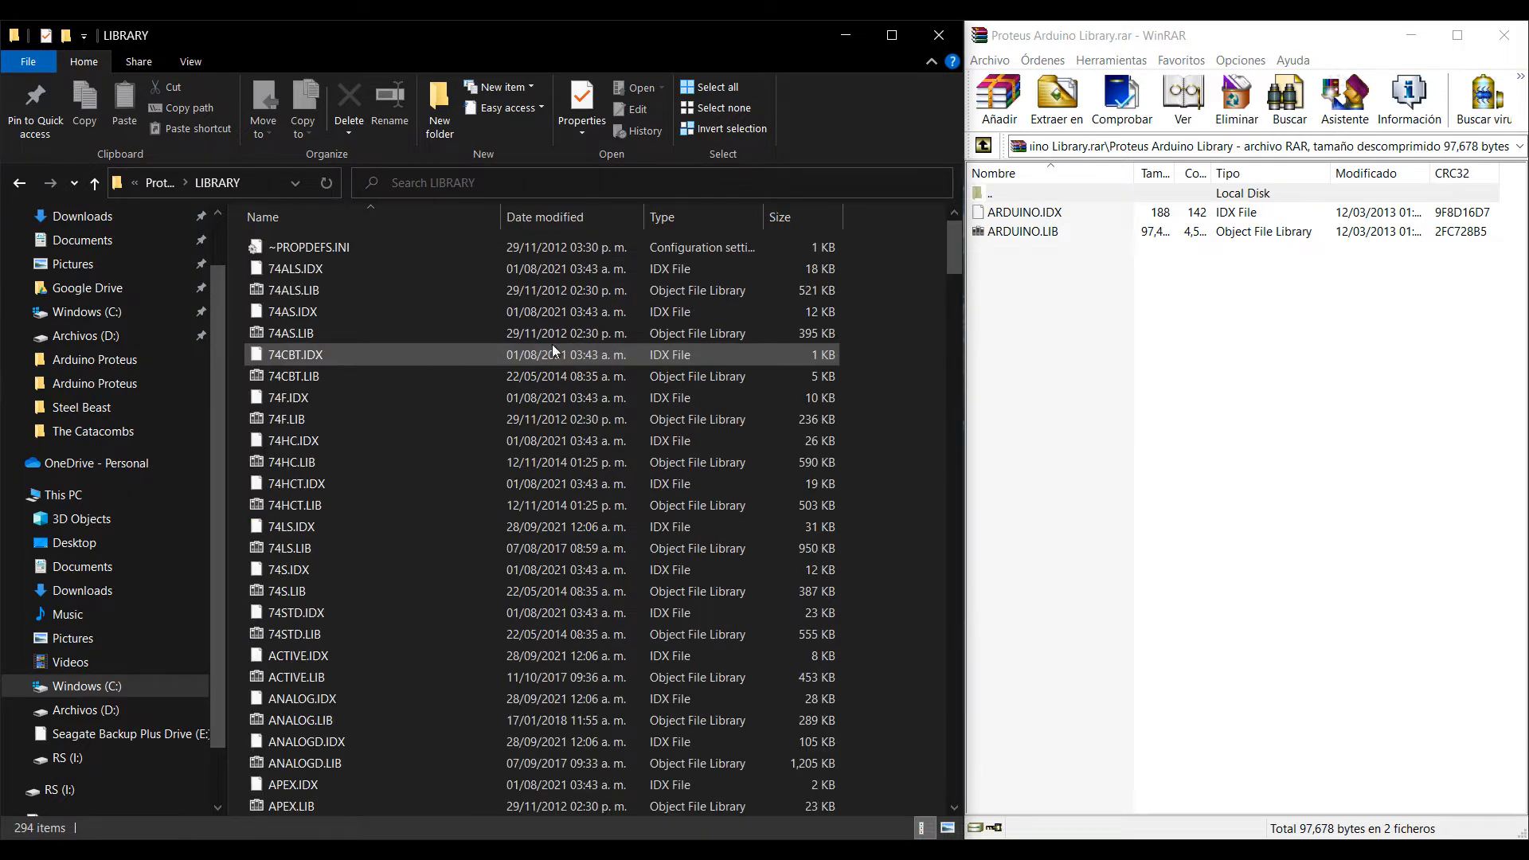
Step: Copy ARDUINO.IDX and ARDUINO.LIB from the archive into the Proteus LIBRARY folder
{"action": "left_click_drag", "start_coordinate": [1071, 301], "coordinate": [1045, 216]}
{"action": "left_click_drag", "start_coordinate": [974, 294], "coordinate": [879, 371]}
{"action": "scroll", "coordinate": [651, 508], "scroll_direction": "down", "scroll_amount": 3}
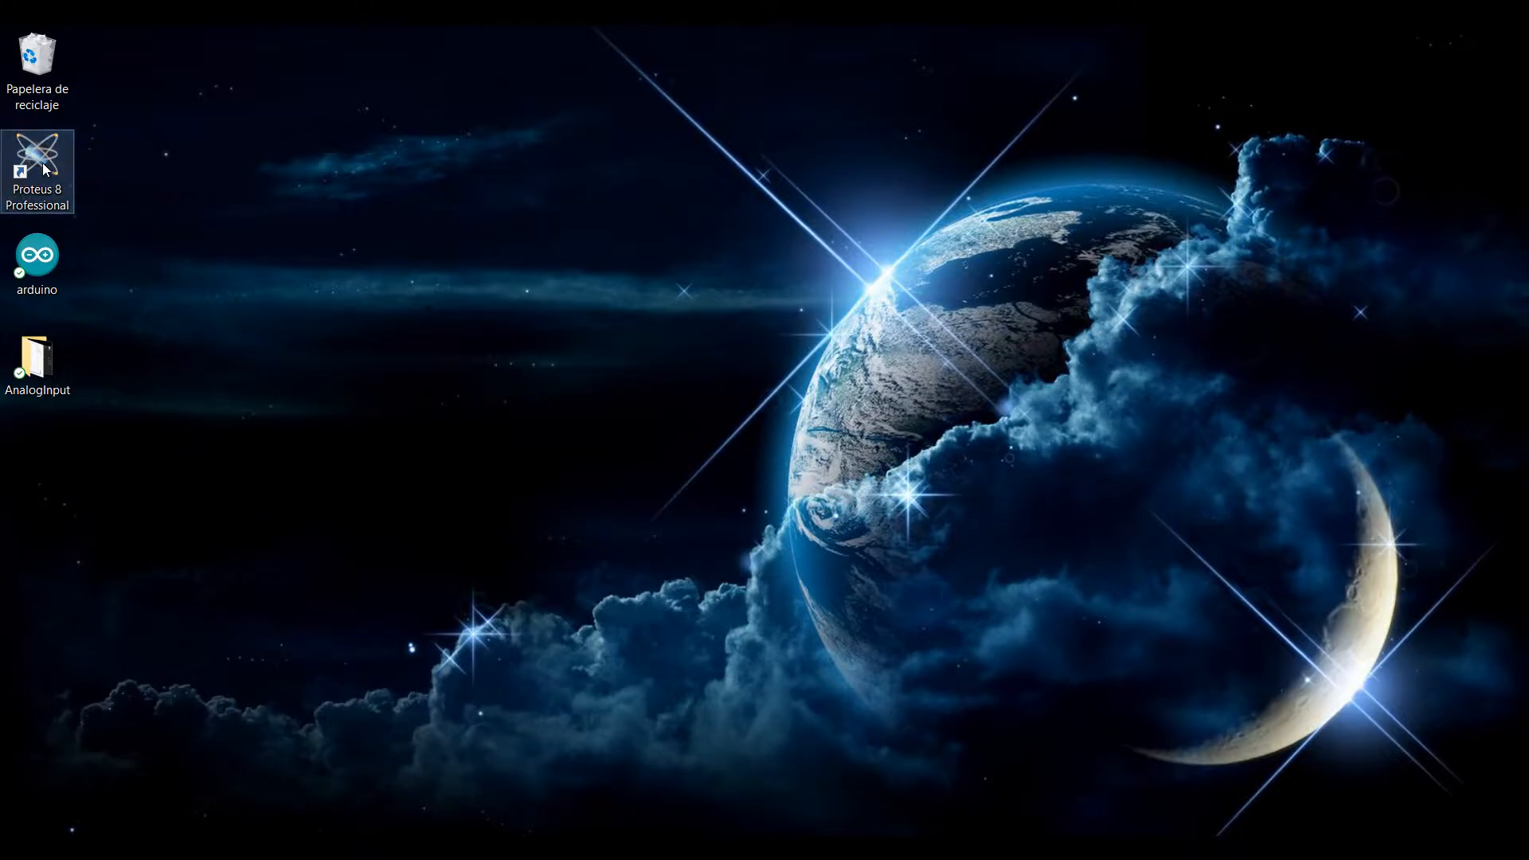
Step: Launch Proteus 8 Professional and create New Project.pdsprj in Documents with a default schematic, no PCB layout and no firmware
{"action": "double_click", "coordinate": [45, 169]}
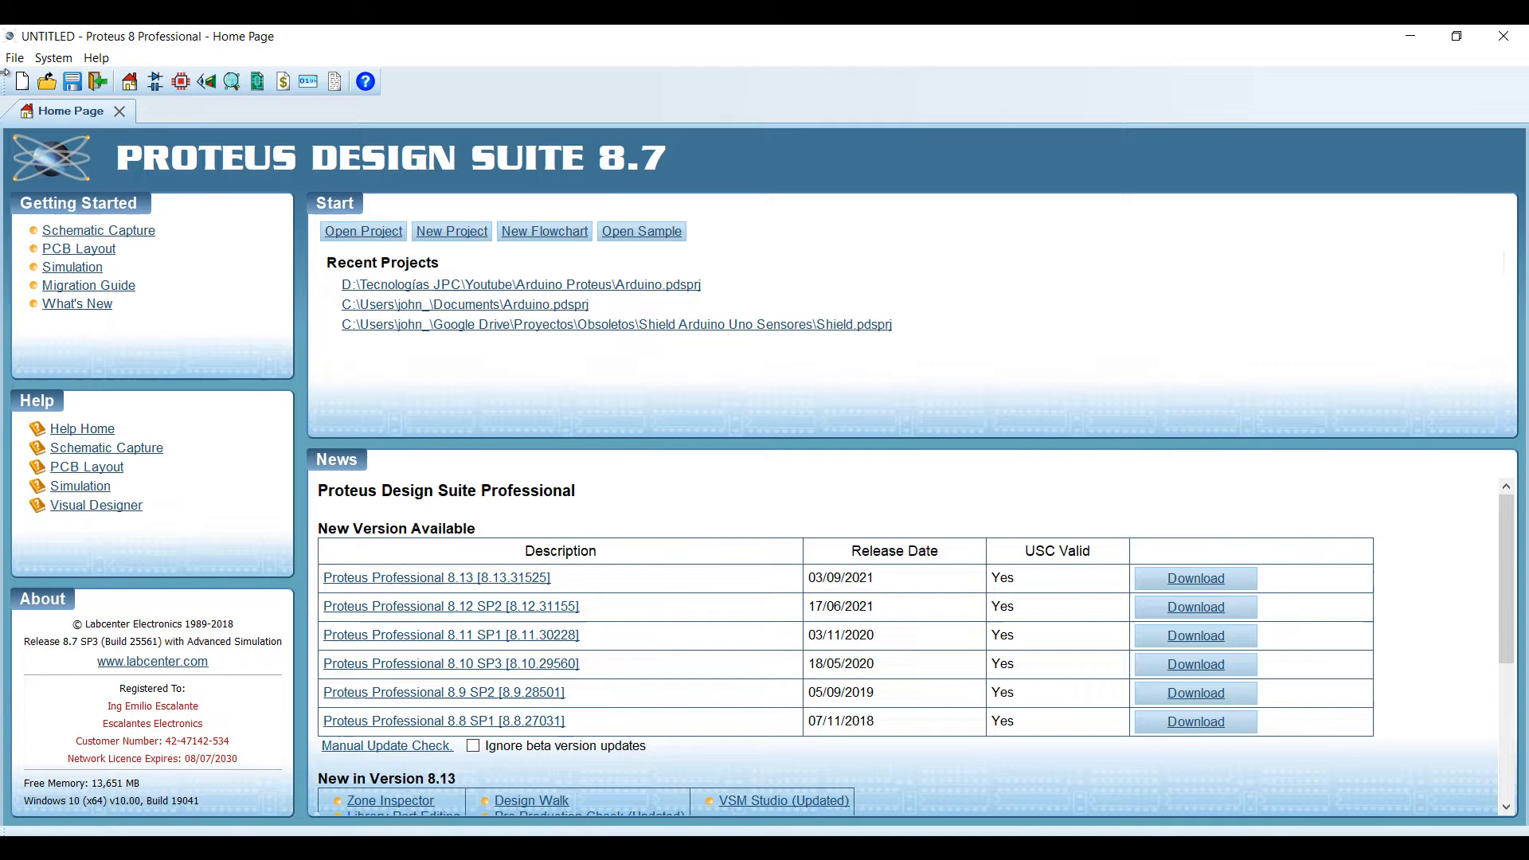
{"action": "left_click", "coordinate": [23, 81]}
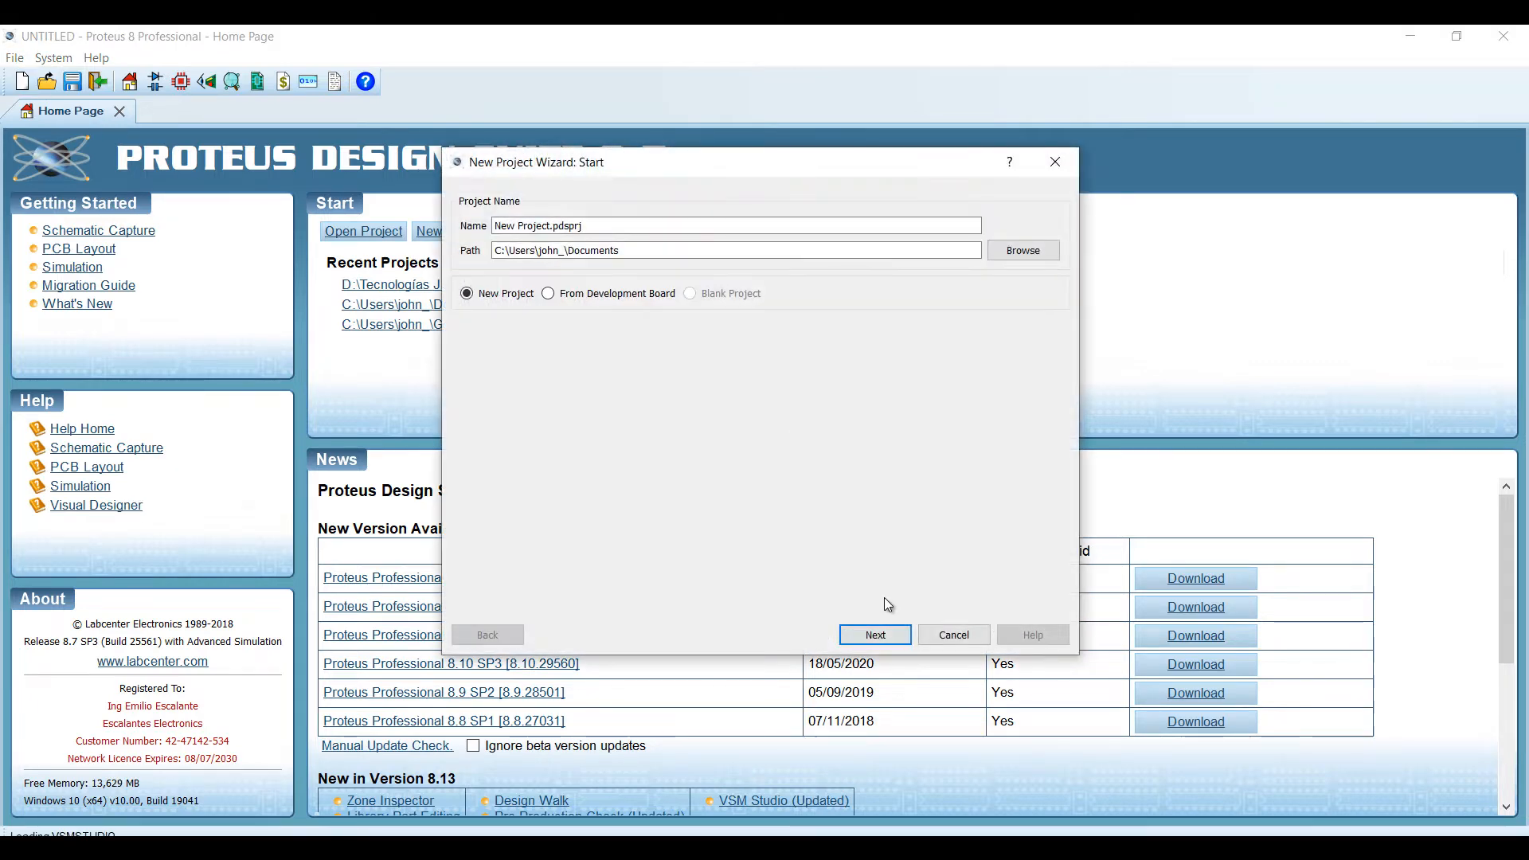
{"action": "left_click", "coordinate": [893, 635]}
{"action": "left_click", "coordinate": [894, 635]}
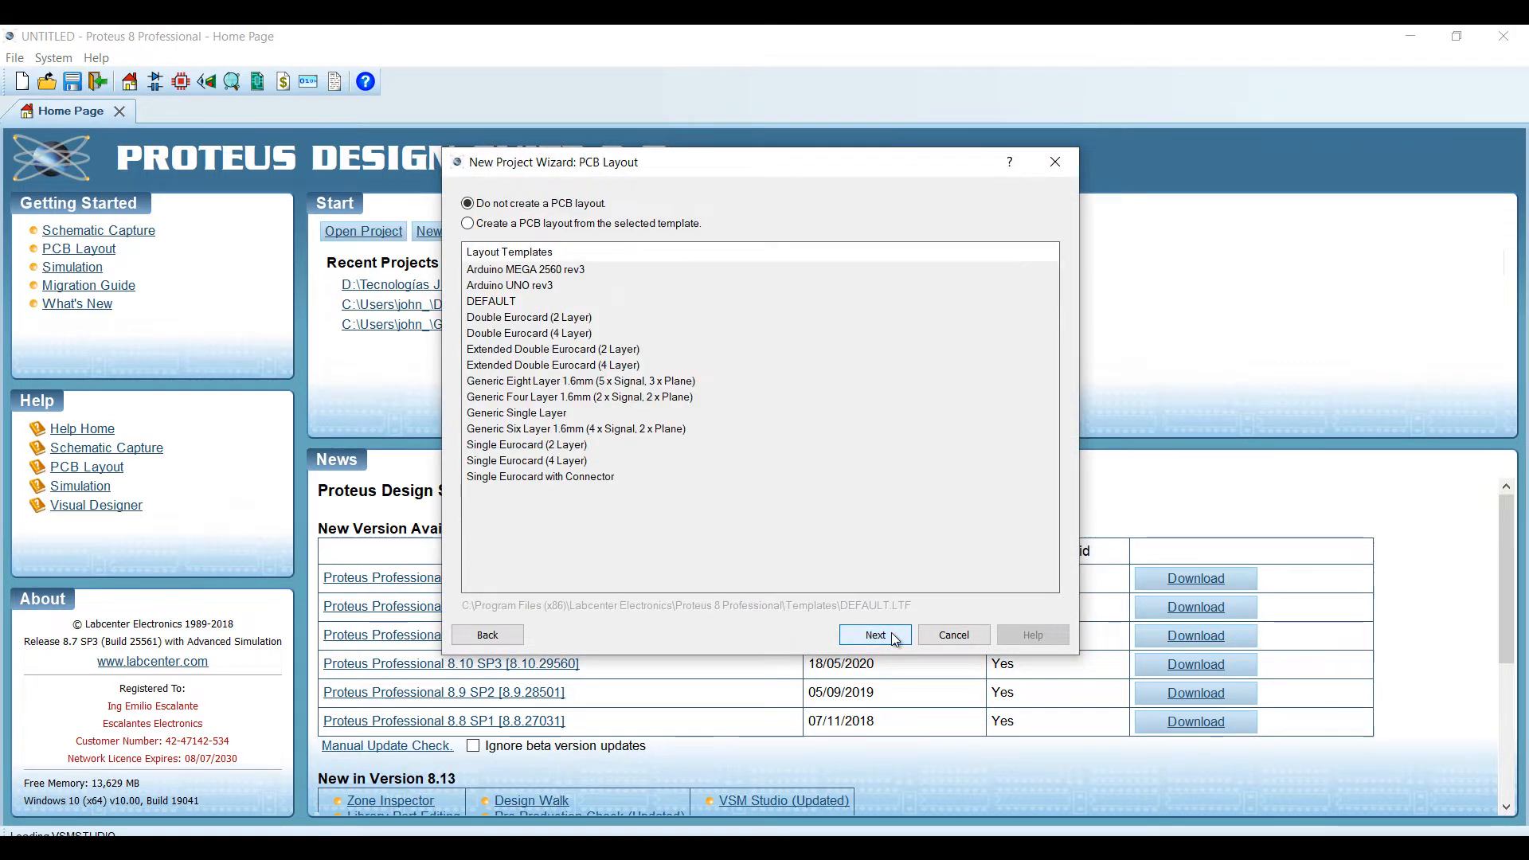
{"action": "left_click", "coordinate": [893, 635]}
{"action": "left_click", "coordinate": [893, 636]}
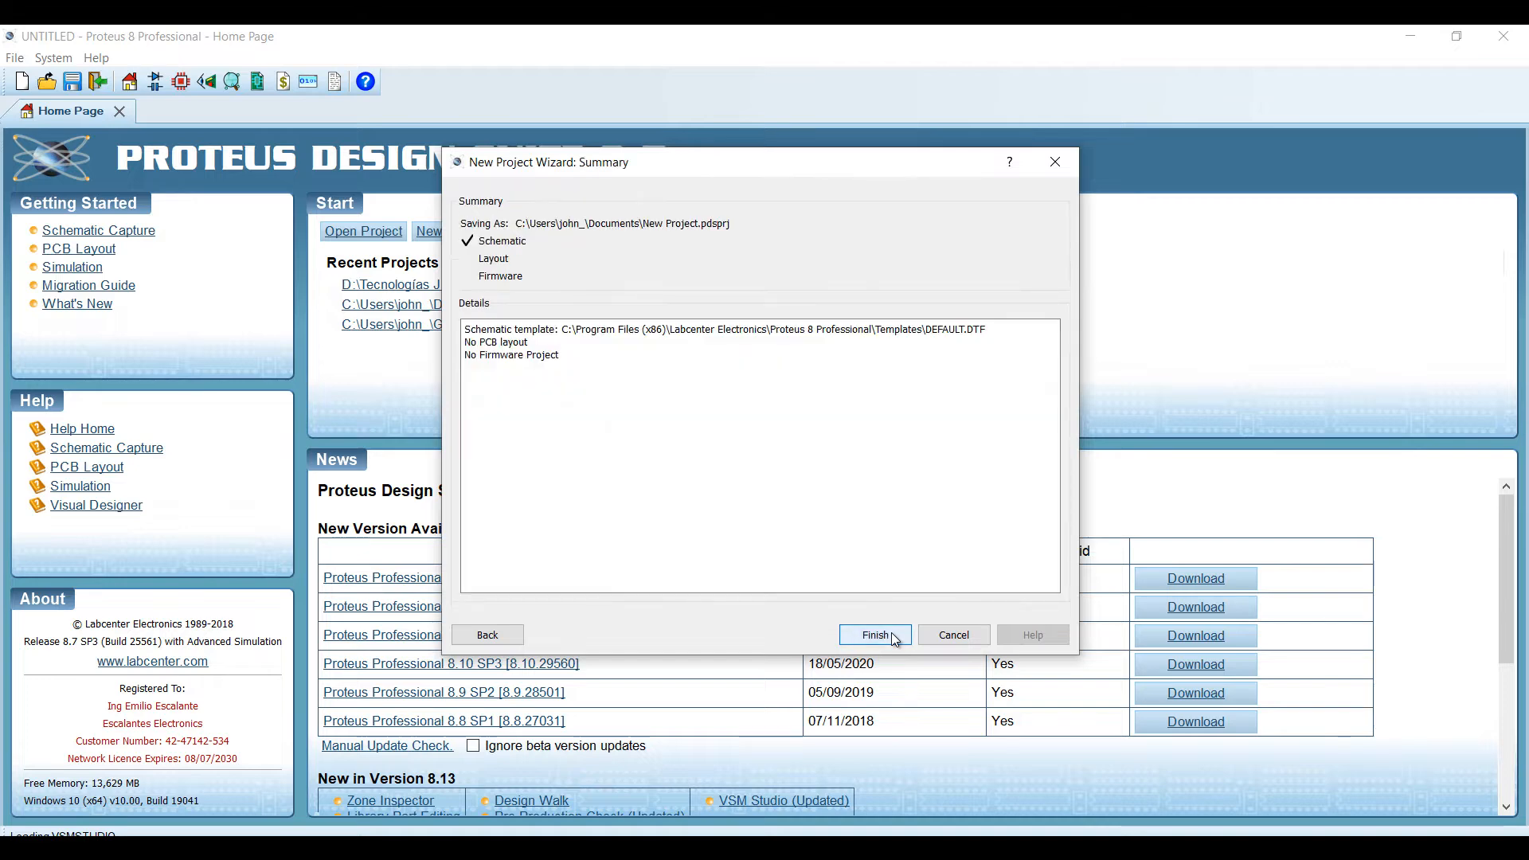
{"action": "left_click", "coordinate": [875, 634]}
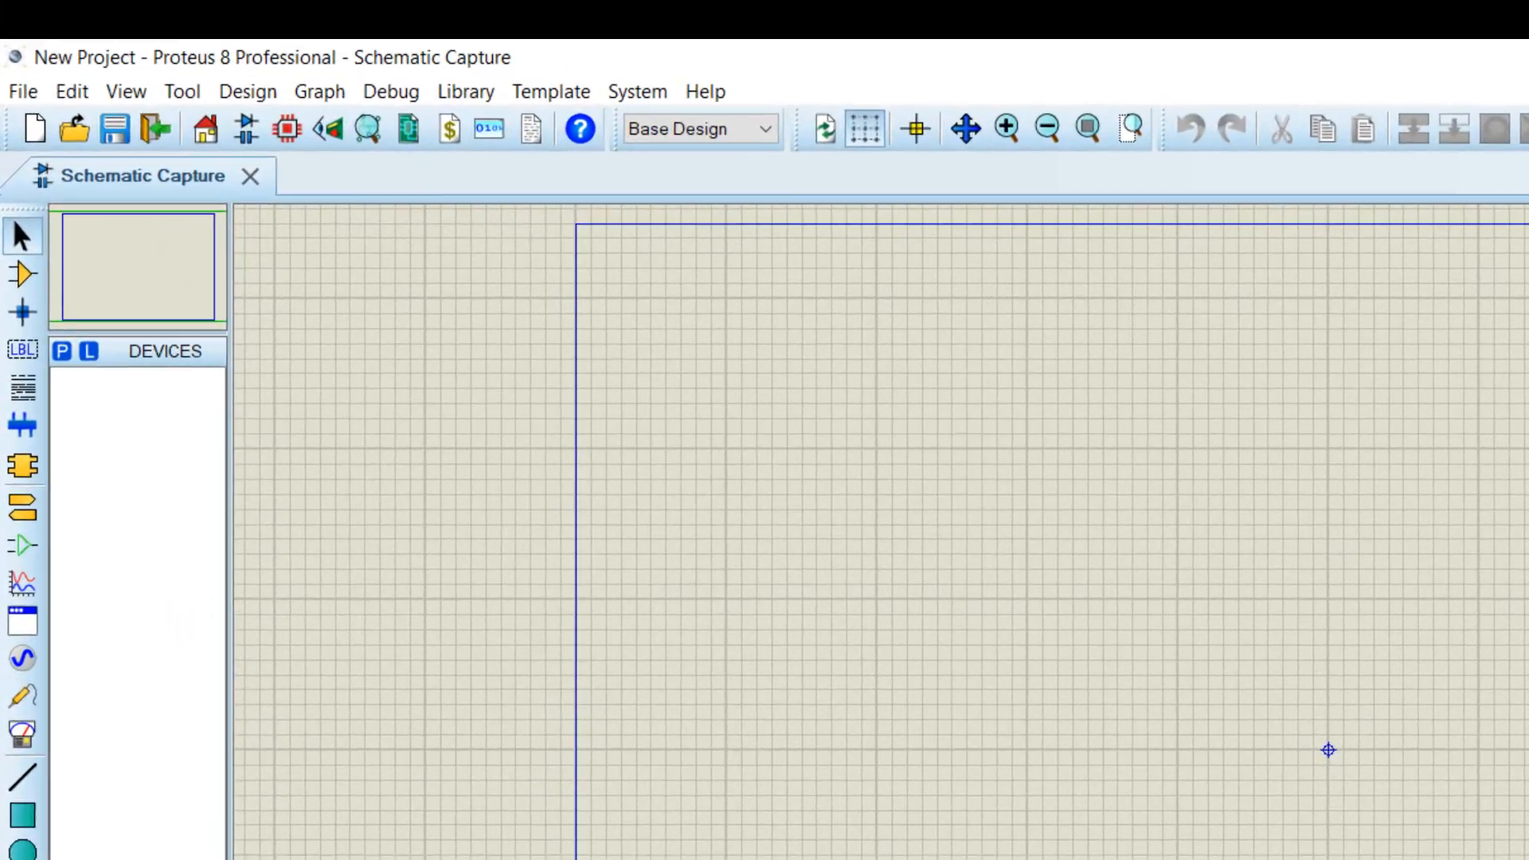
Step: Search the component library for "arduino" and add ARDUINO UNO R3 to the device list
{"action": "left_click", "coordinate": [29, 280]}
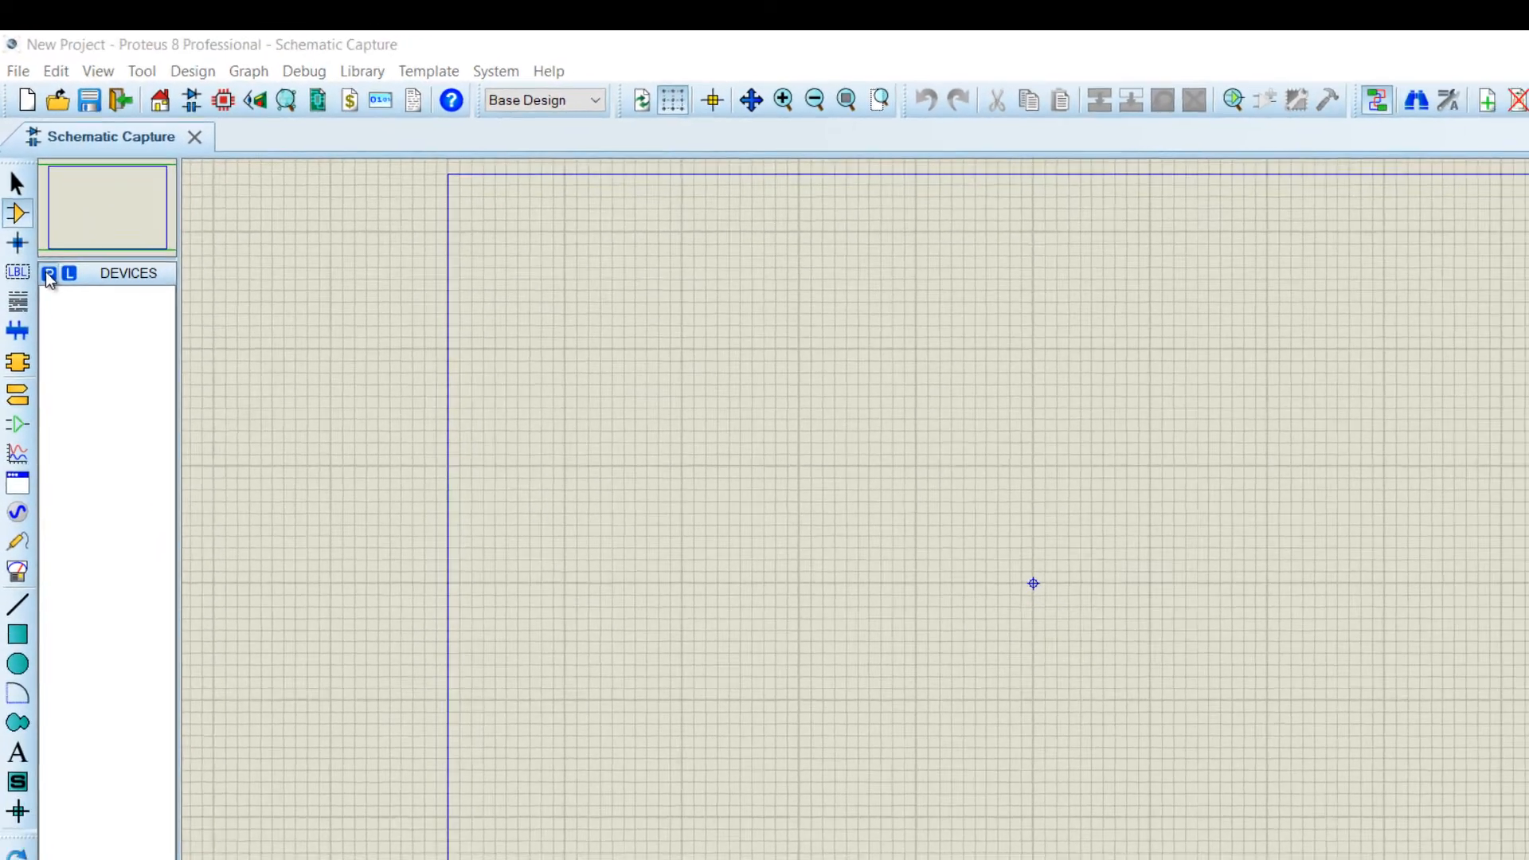
{"action": "left_click", "coordinate": [48, 274]}
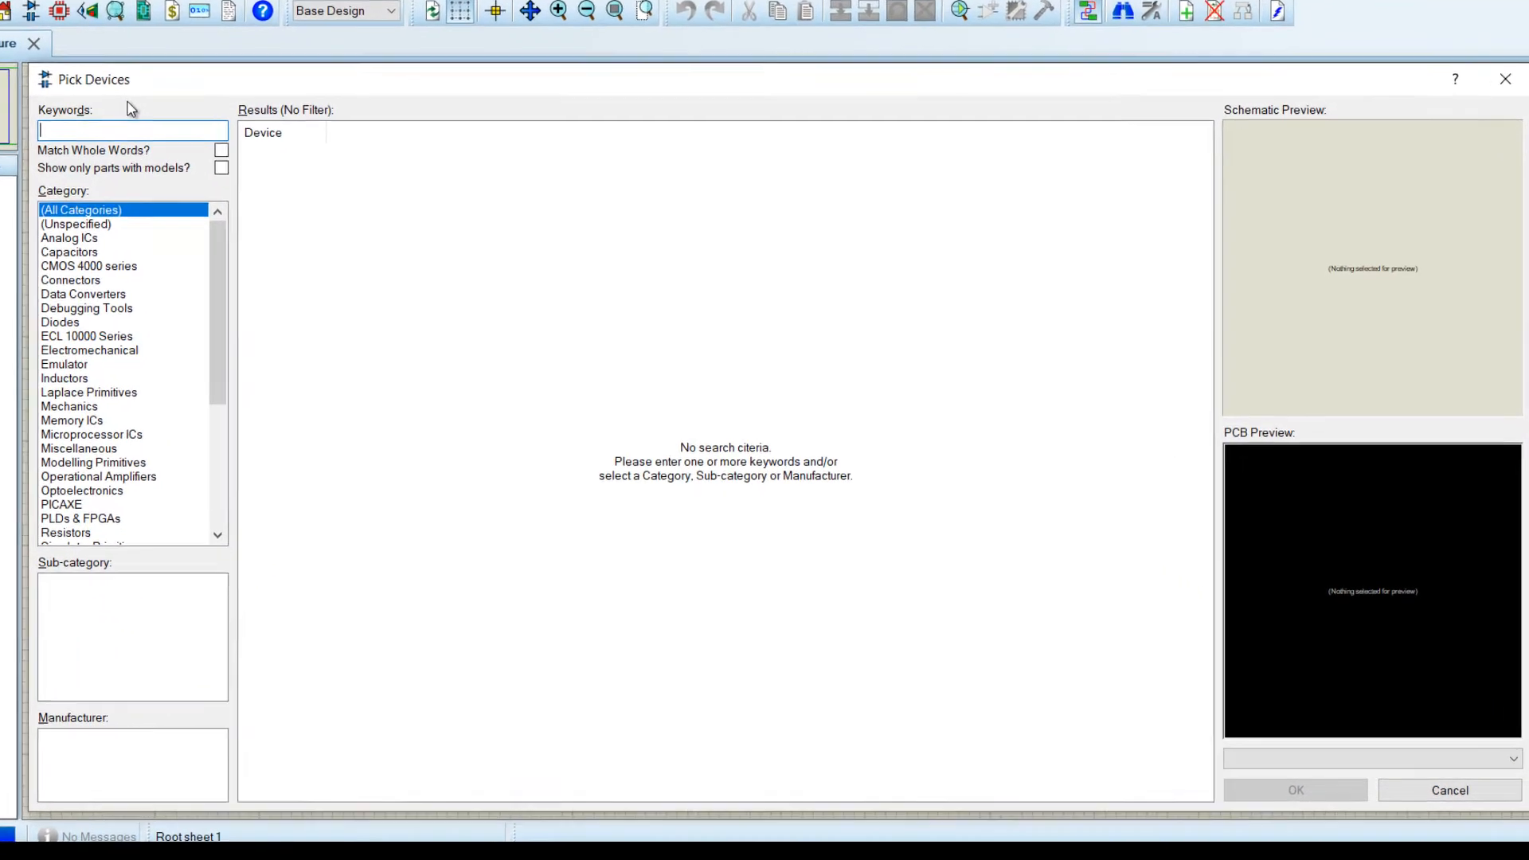
{"action": "type", "text": "arduino"}
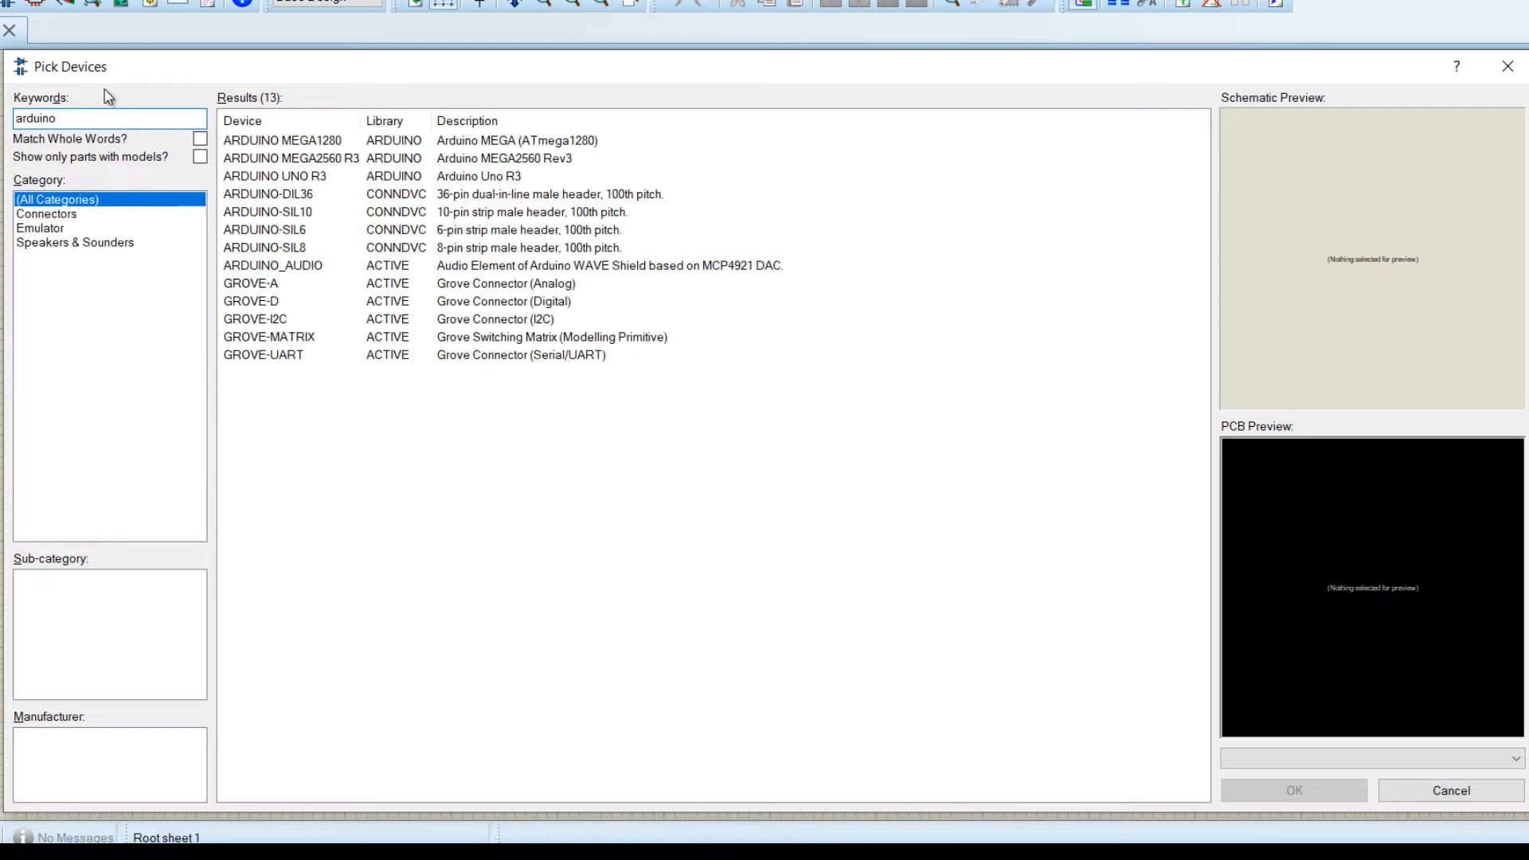
{"action": "left_click", "coordinate": [284, 175]}
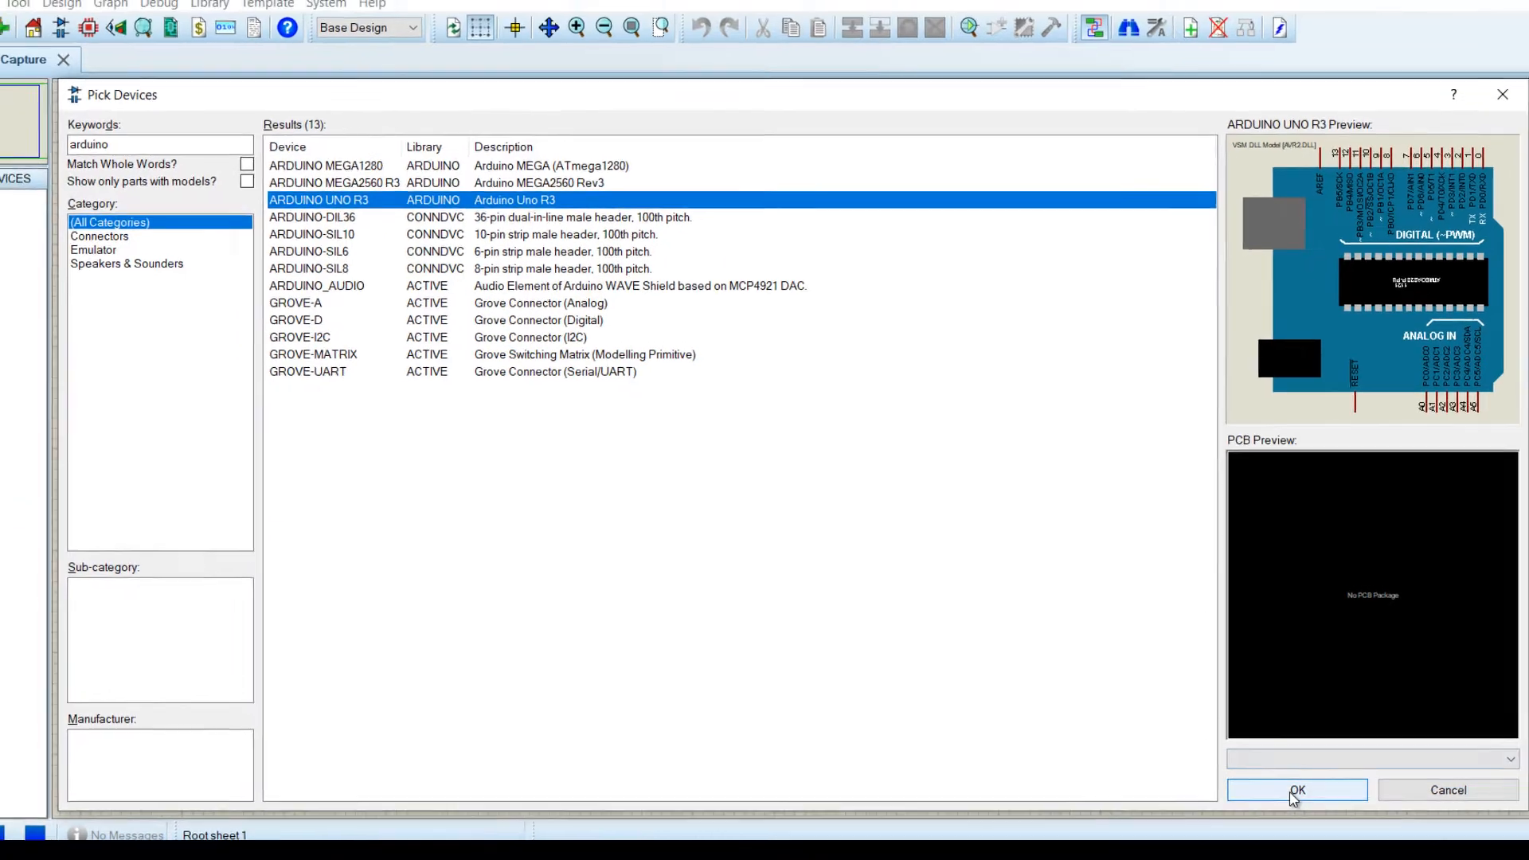
{"action": "left_click", "coordinate": [1292, 787]}
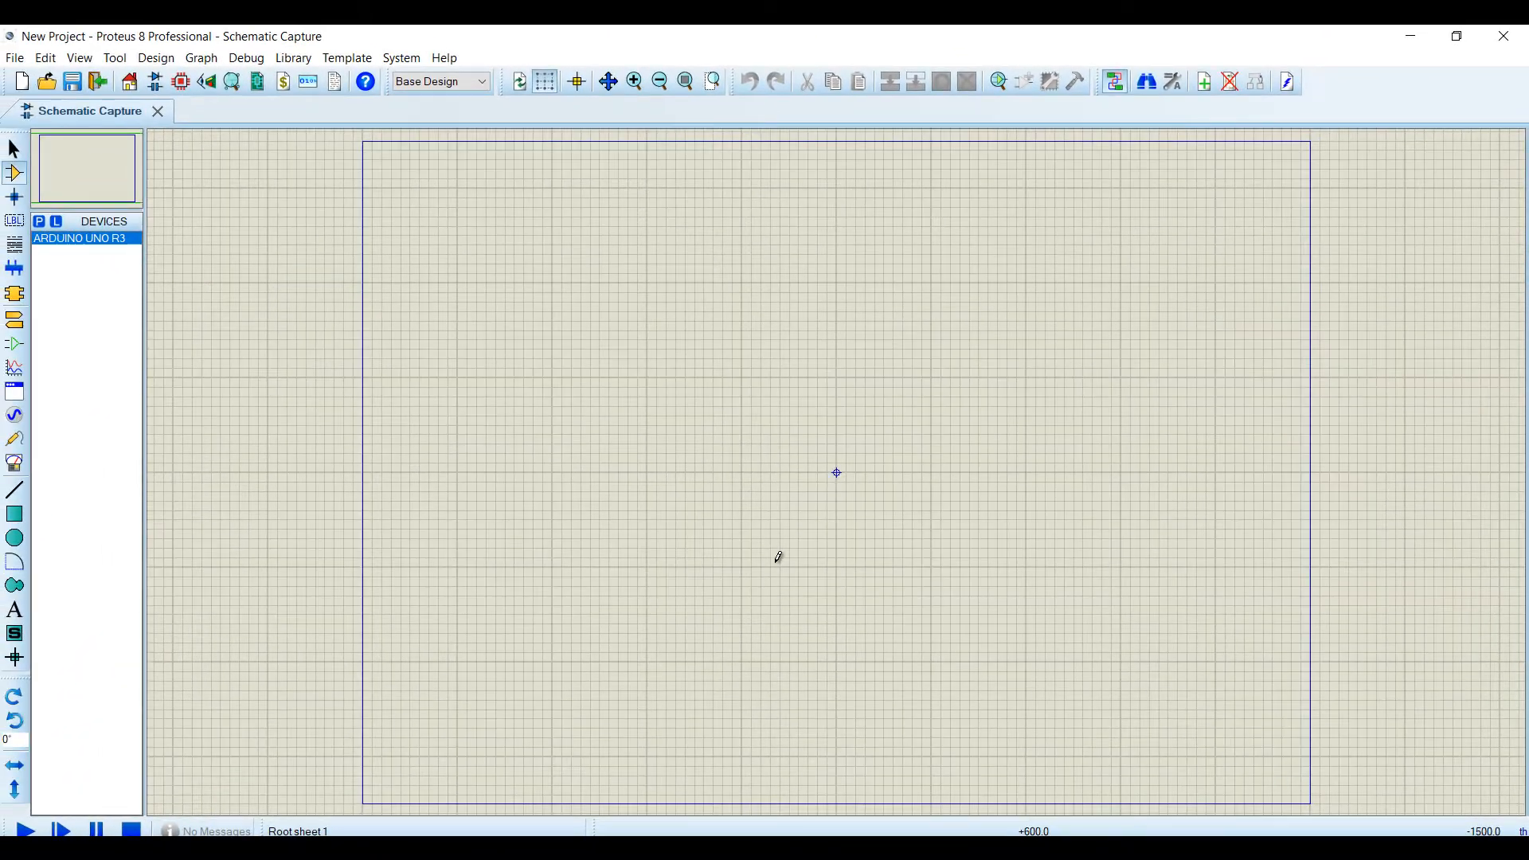
Step: Place the ARDUINO UNO R3 board near the centre of the schematic sheet
{"action": "left_click", "coordinate": [108, 241]}
{"action": "left_click", "coordinate": [713, 428]}
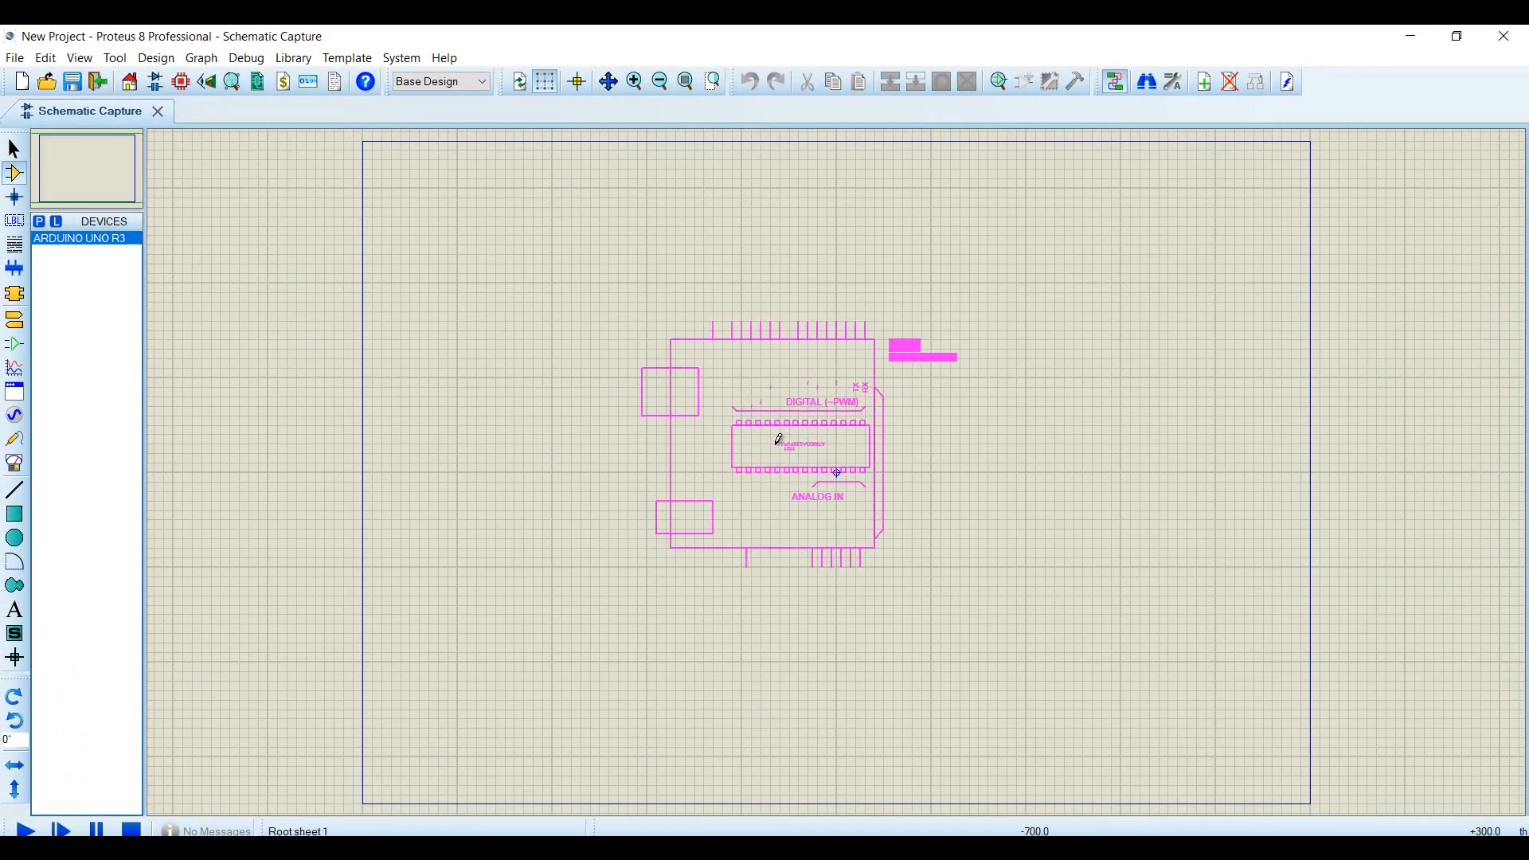
{"action": "left_click", "coordinate": [826, 454]}
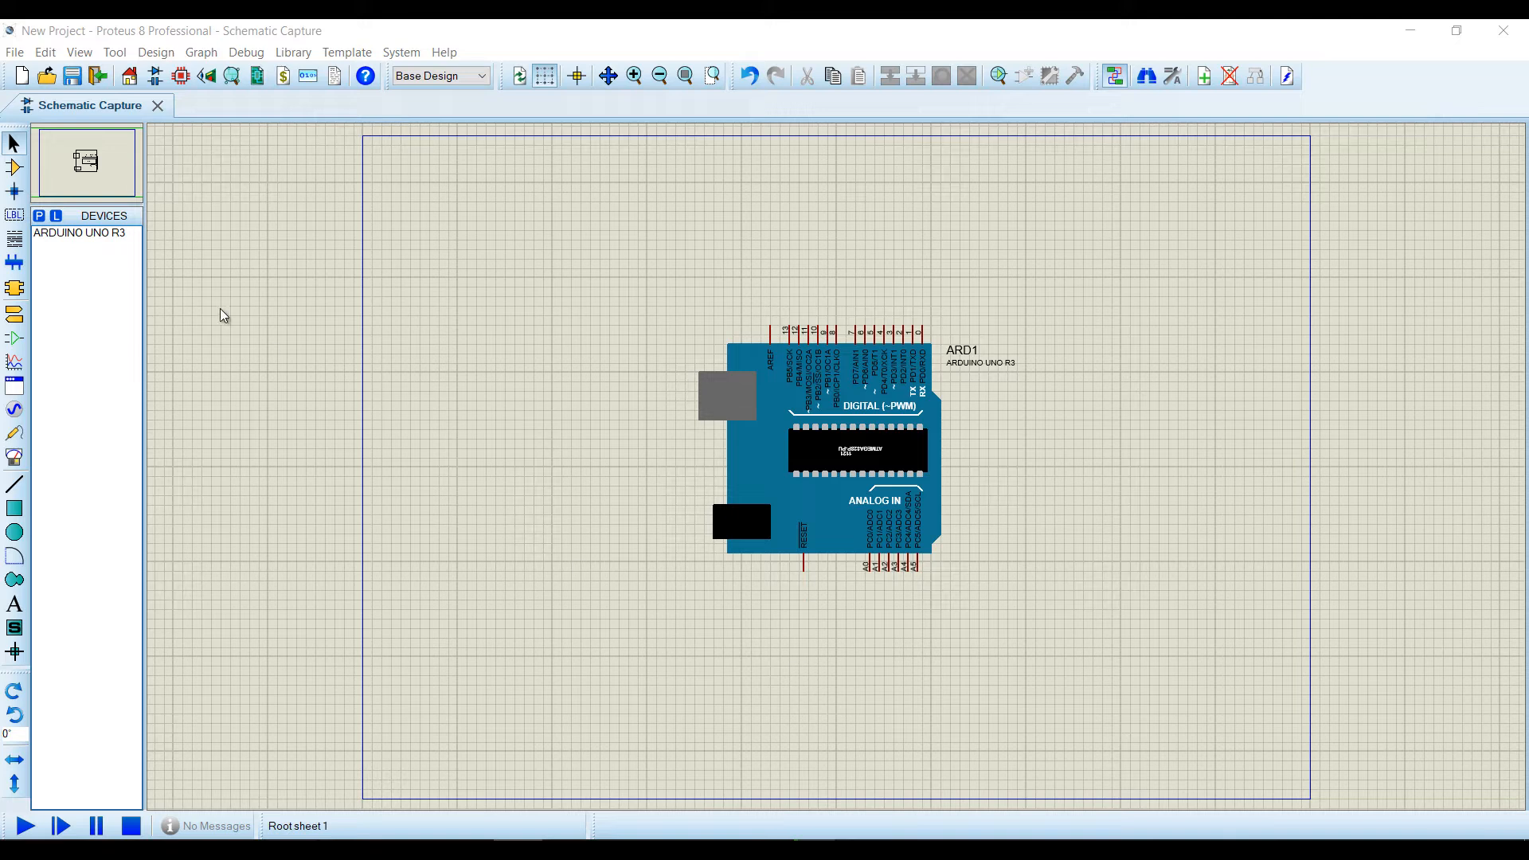
Step: Add the LED-GREEN, POT-HG and generic RES components to the device list
{"action": "left_click", "coordinate": [39, 215]}
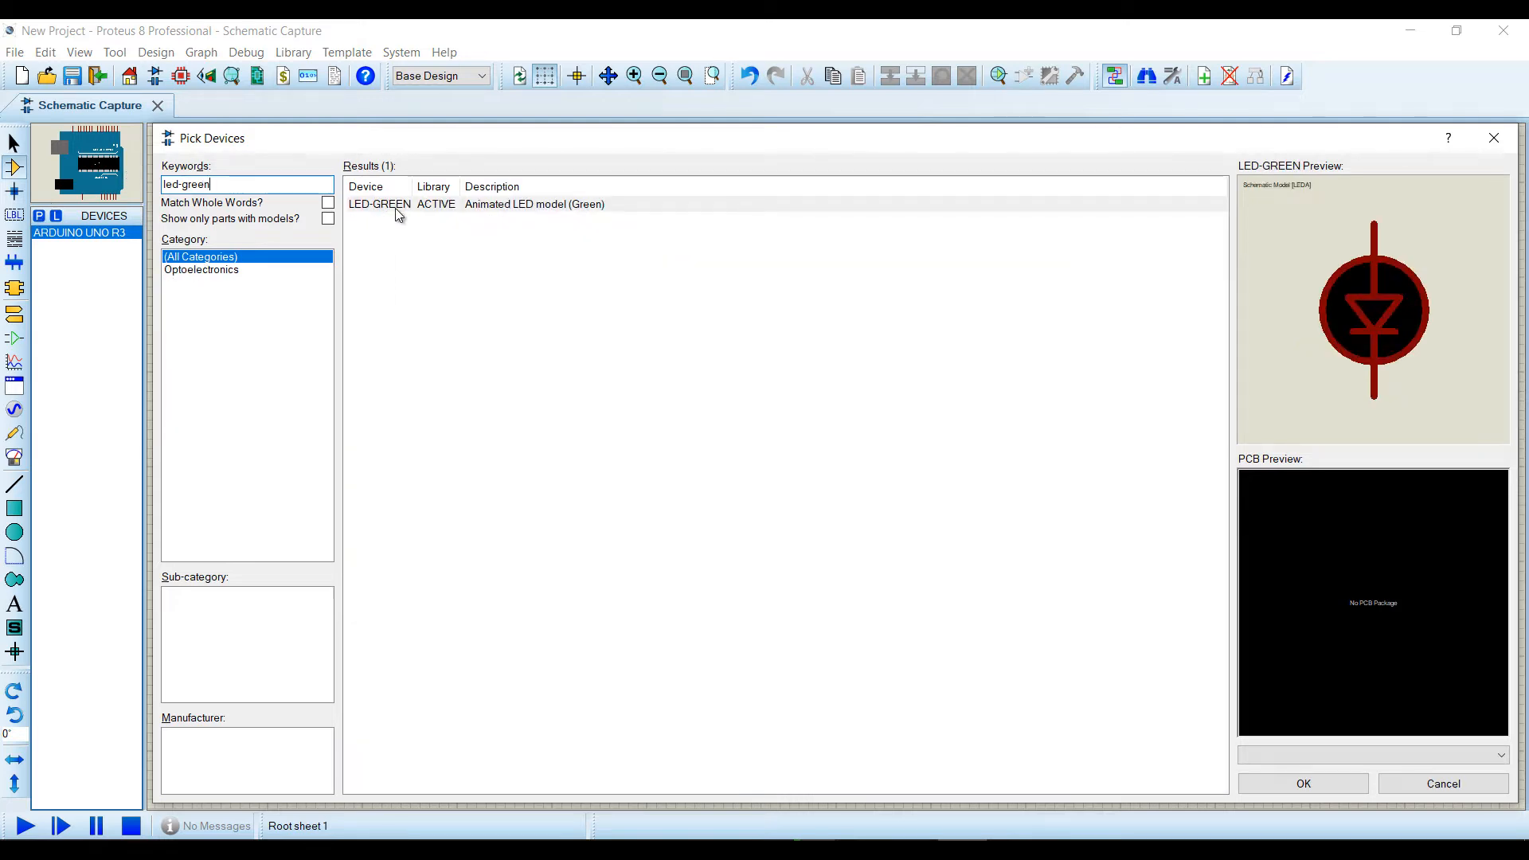
{"action": "double_click", "coordinate": [395, 206]}
{"action": "key", "text": "BackSpace"}
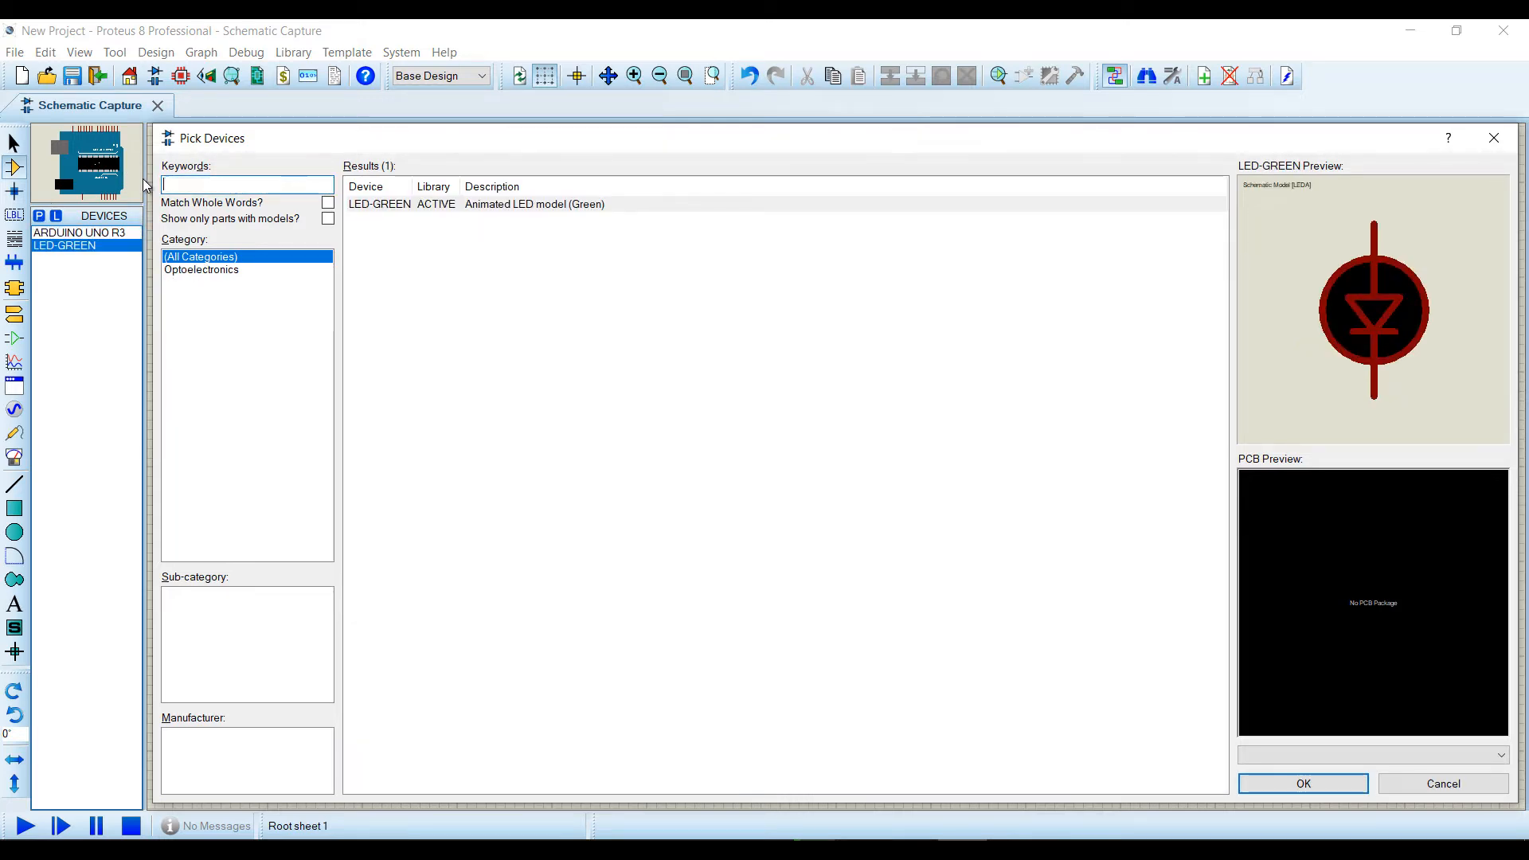
{"action": "type", "text": "pot-hg"}
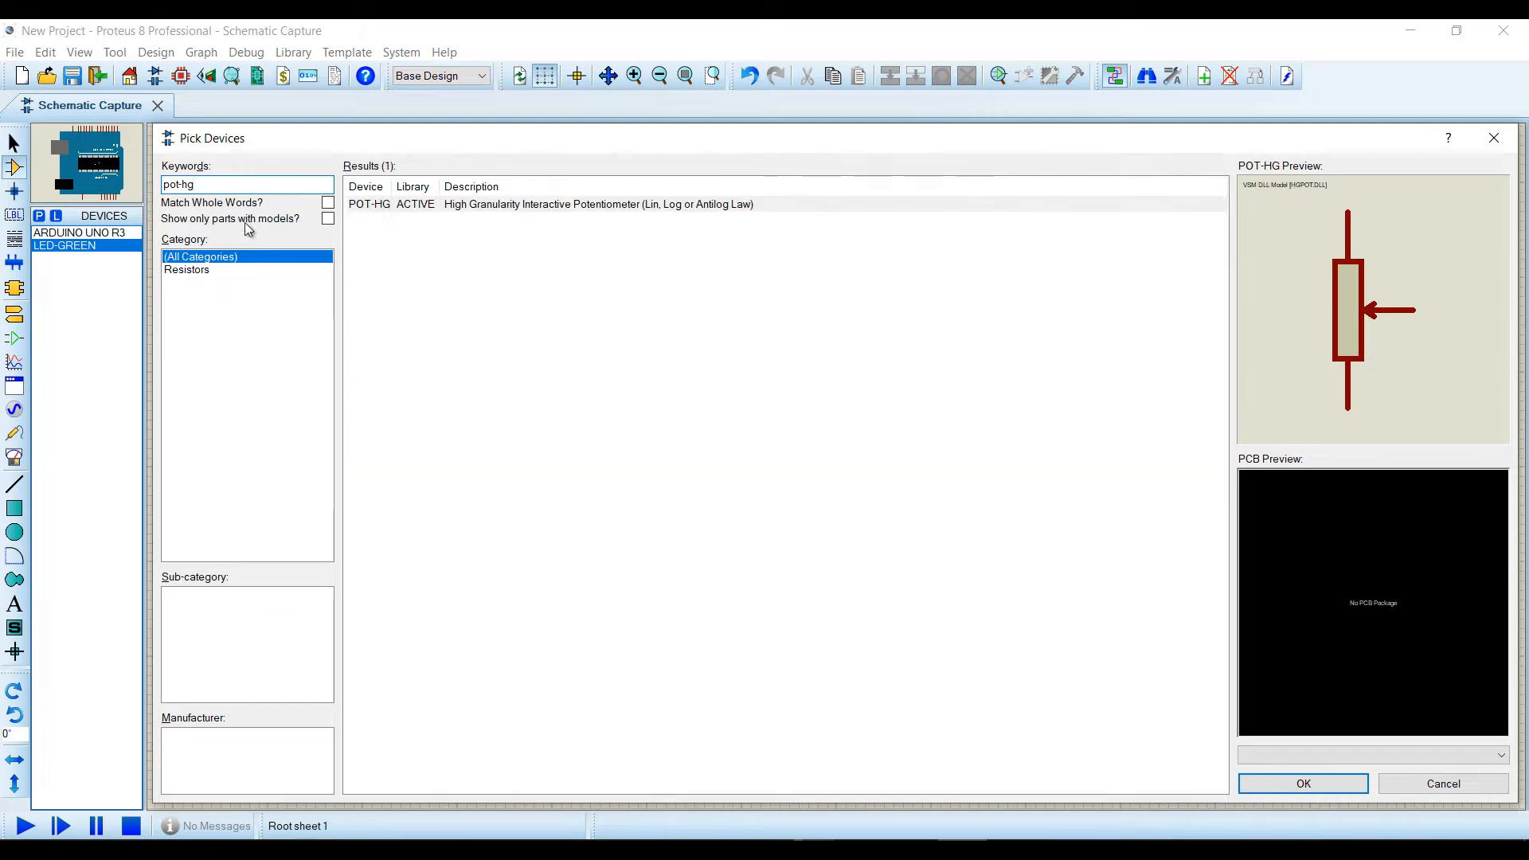
{"action": "double_click", "coordinate": [382, 205]}
{"action": "left_click", "coordinate": [270, 186]}
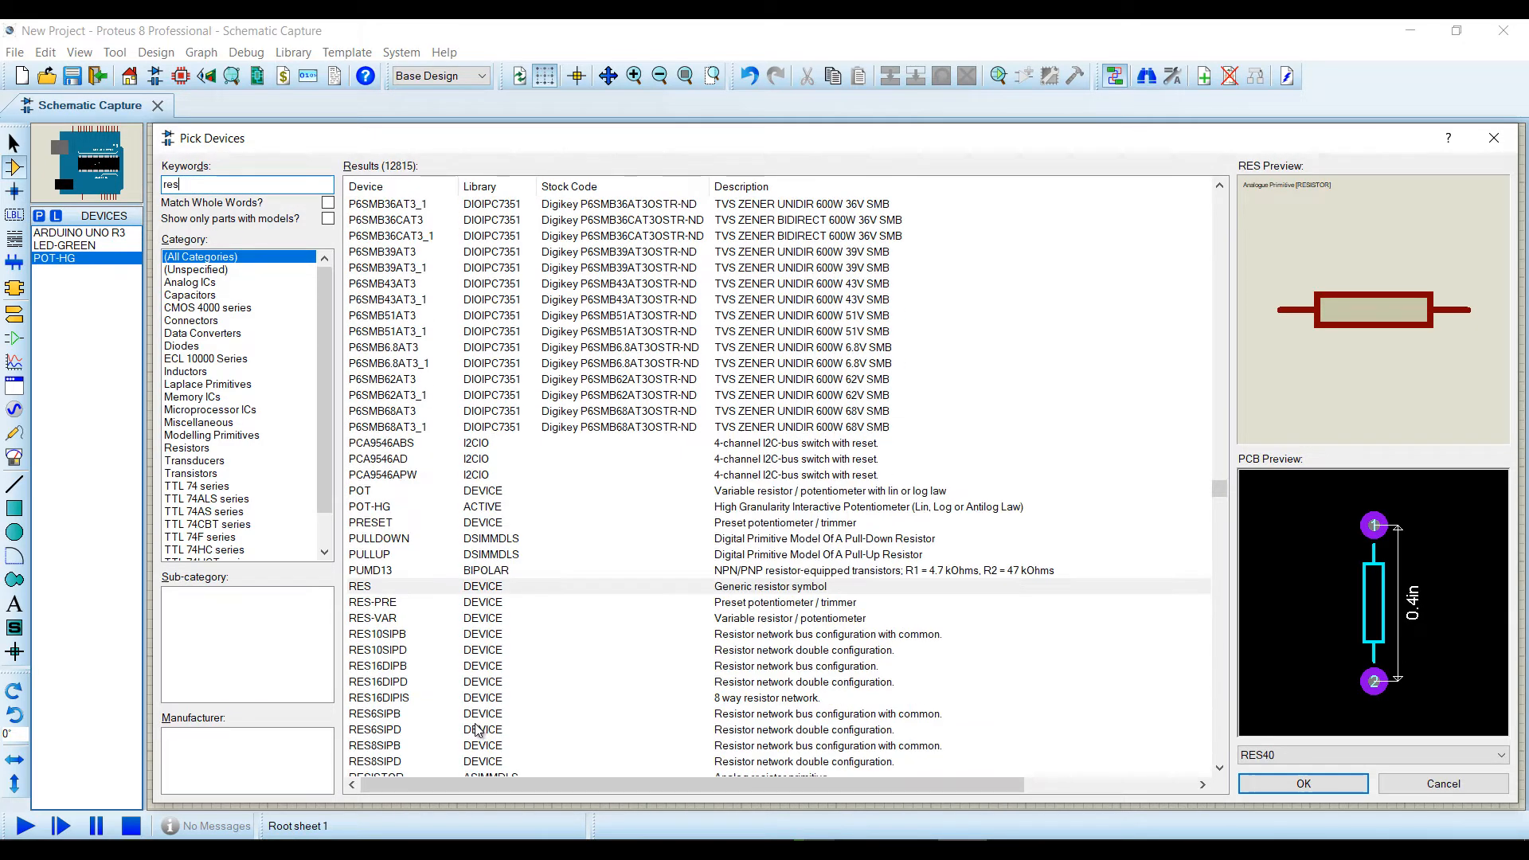
{"action": "double_click", "coordinate": [399, 587]}
{"action": "left_click", "coordinate": [1273, 790]}
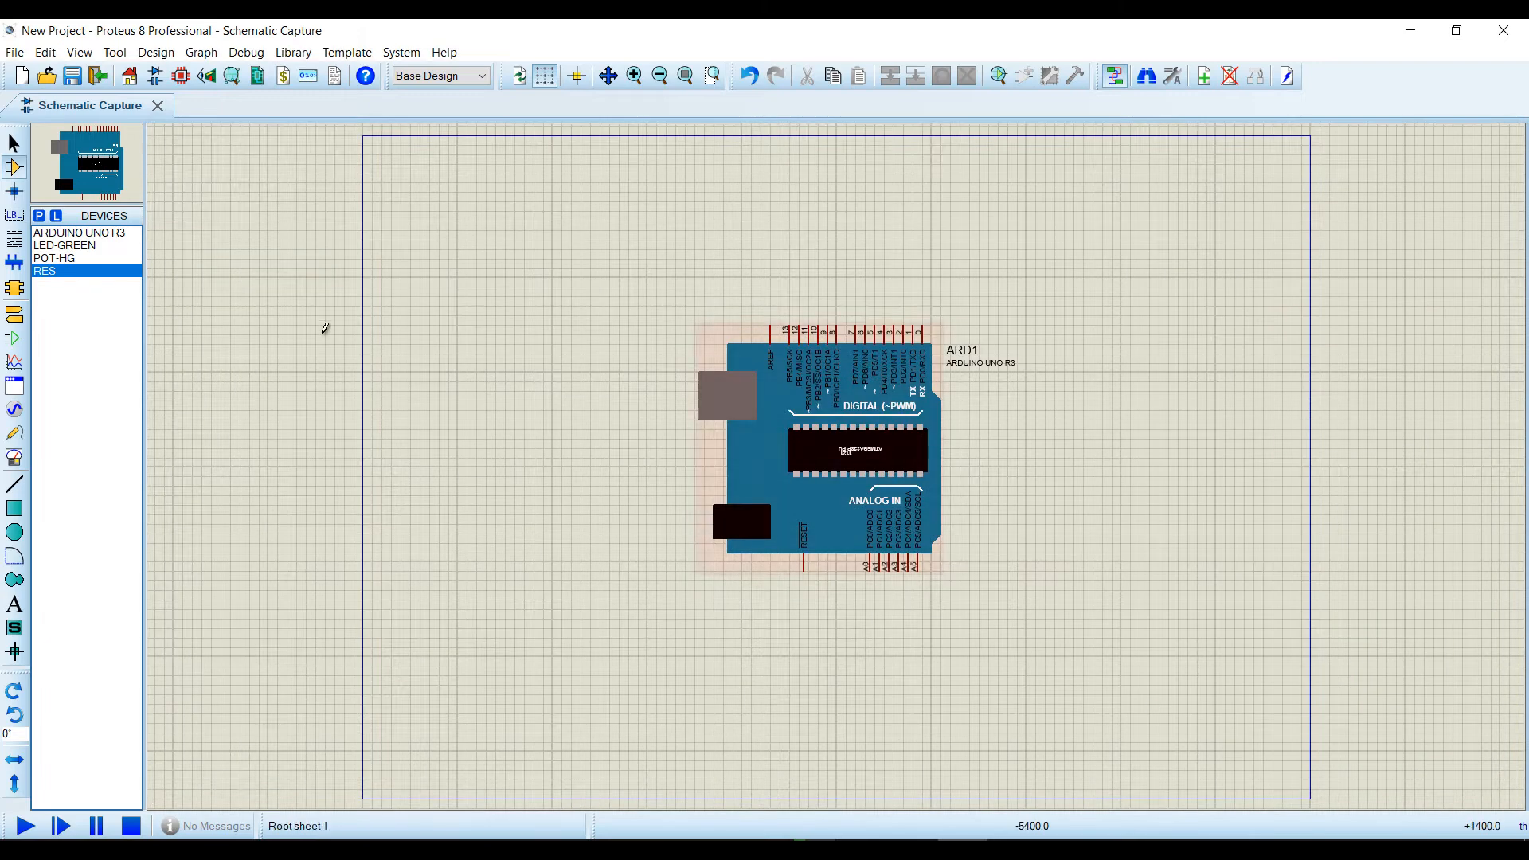
Step: Rotate the Arduino Uno board clockwise on the schematic
{"action": "right_click", "coordinate": [783, 443]}
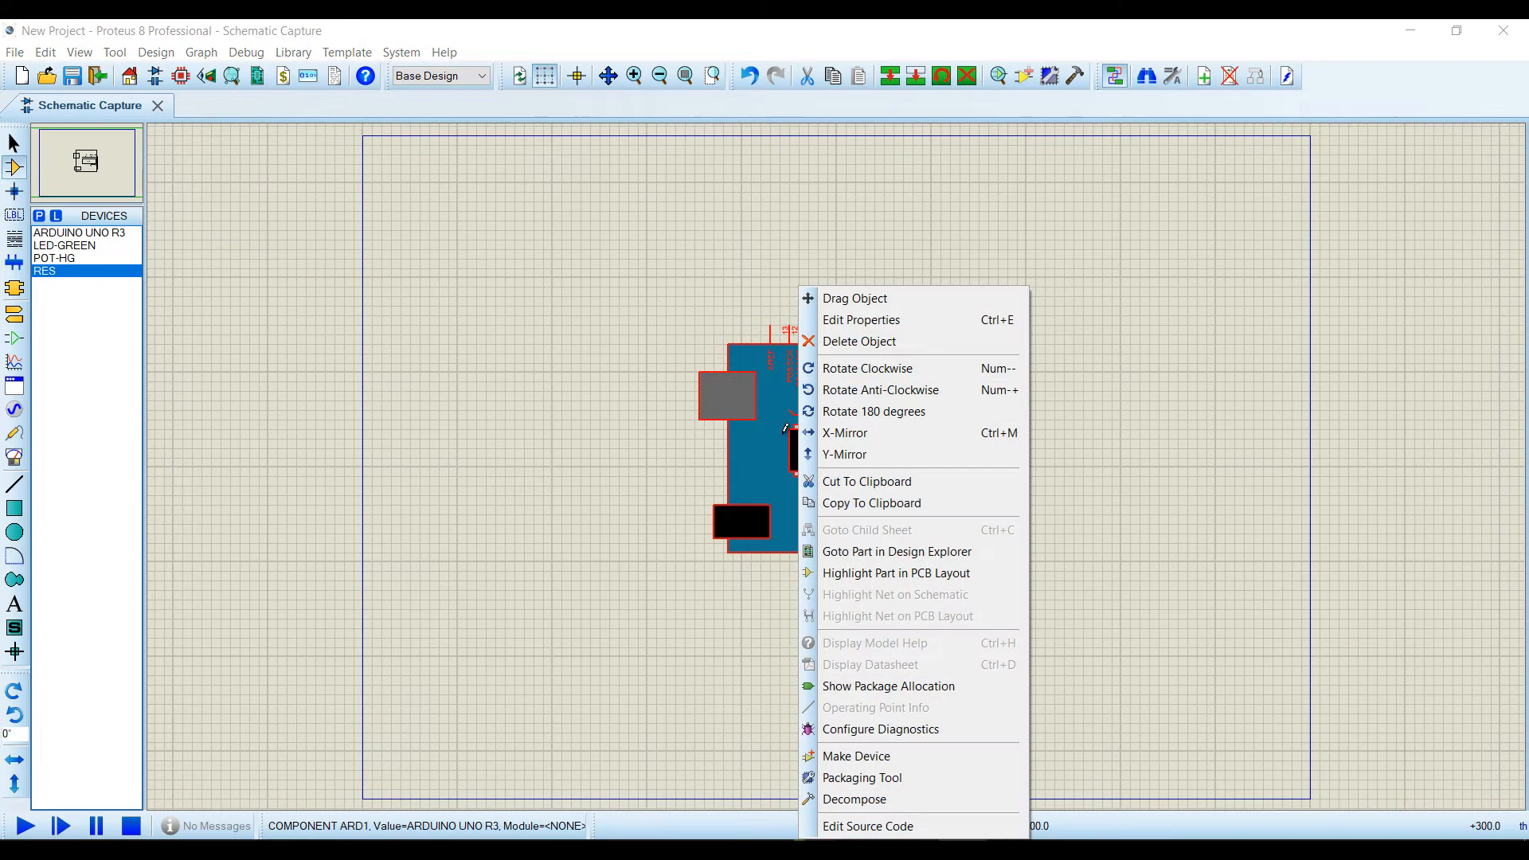
{"action": "left_click", "coordinate": [832, 367]}
{"action": "left_click", "coordinate": [625, 403]}
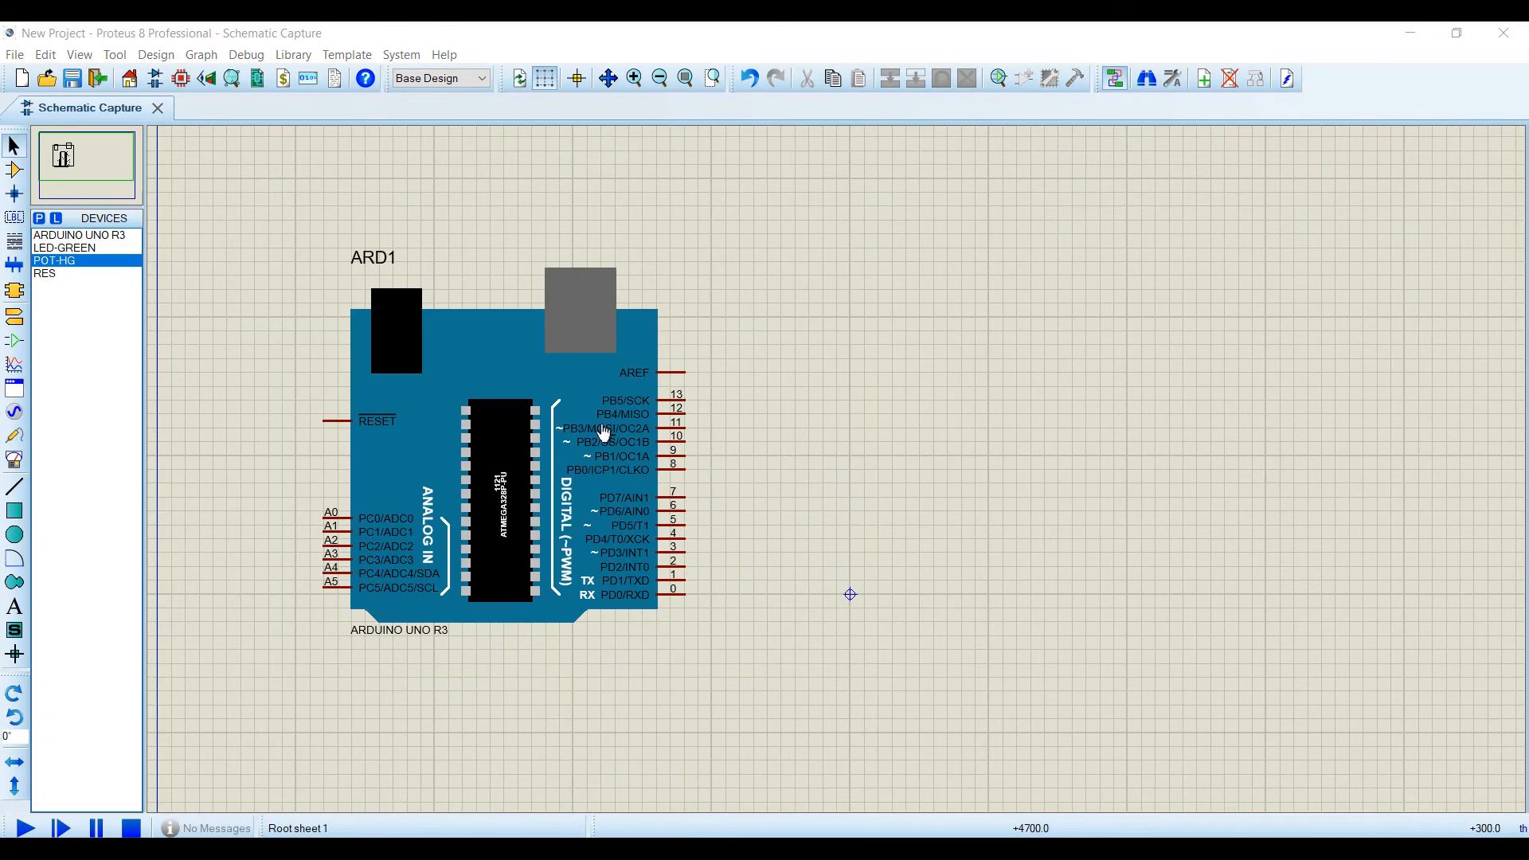
Step: Place the POT-HG potentiometer beside the Arduino's analog inputs and wire its wiper to pin A0
{"action": "left_click", "coordinate": [94, 262]}
{"action": "left_click", "coordinate": [262, 481]}
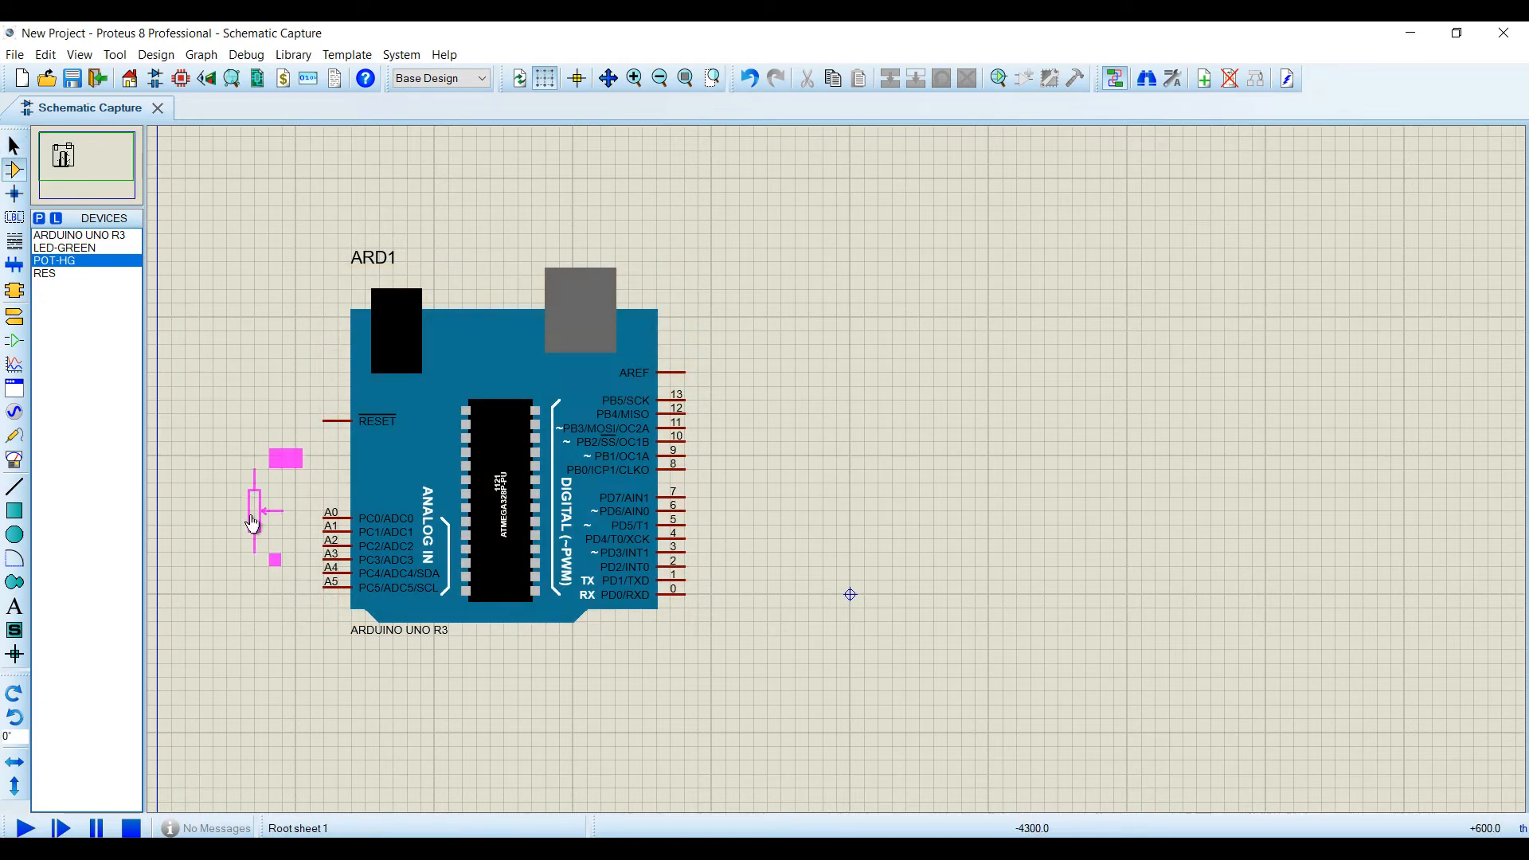
{"action": "left_click", "coordinate": [252, 521]}
{"action": "left_click", "coordinate": [283, 510]}
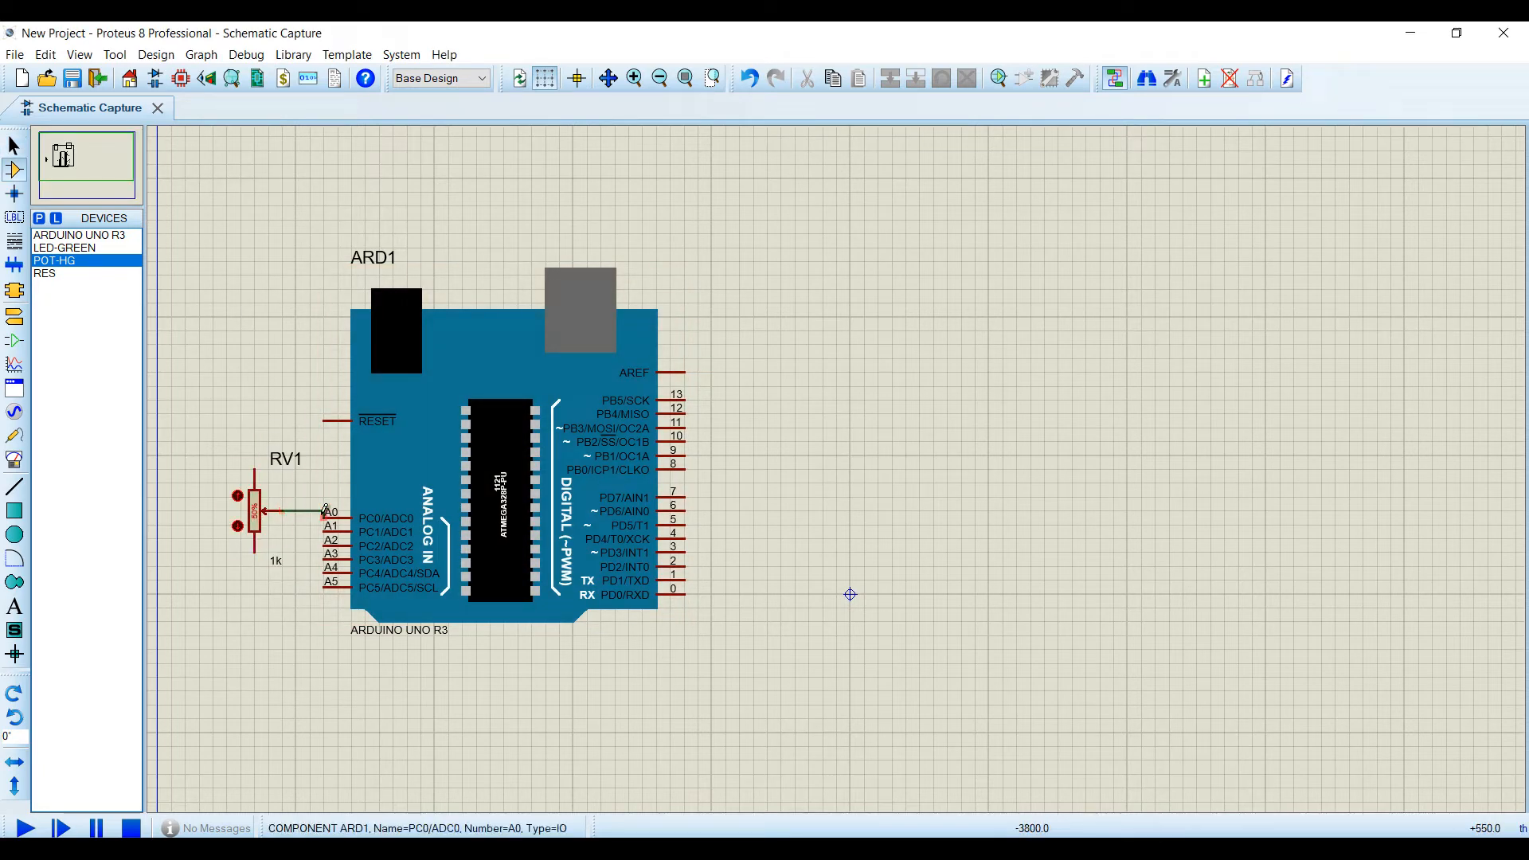
Step: Connect a GROUND terminal to the potentiometer's lower end and a POWER terminal to its upper end
{"action": "left_click", "coordinate": [14, 316]}
{"action": "left_click", "coordinate": [56, 299]}
{"action": "left_click", "coordinate": [254, 596]}
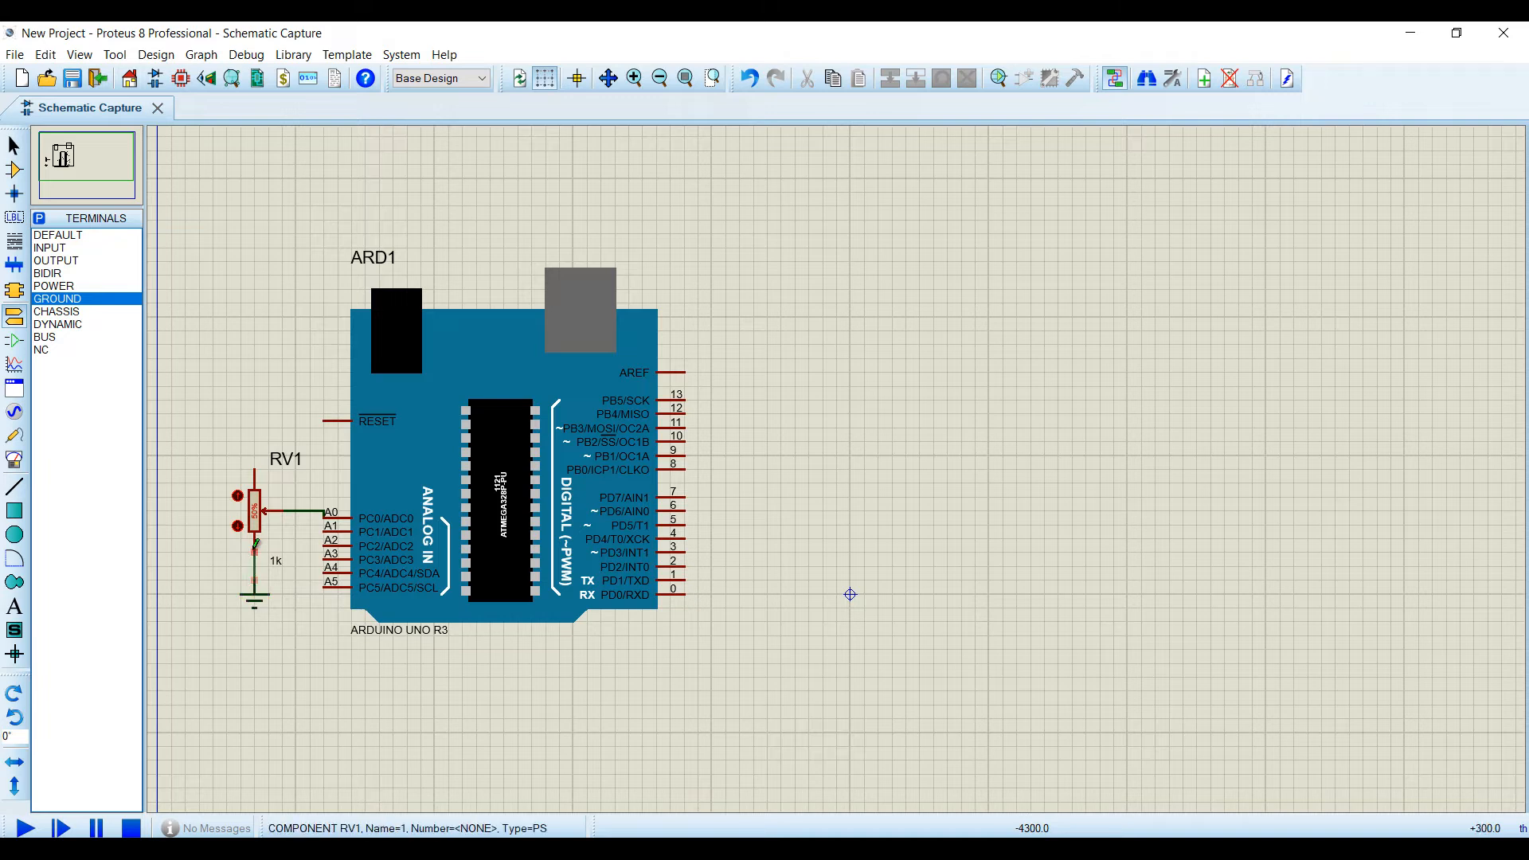
{"action": "left_click", "coordinate": [54, 285]}
{"action": "left_click", "coordinate": [255, 422]}
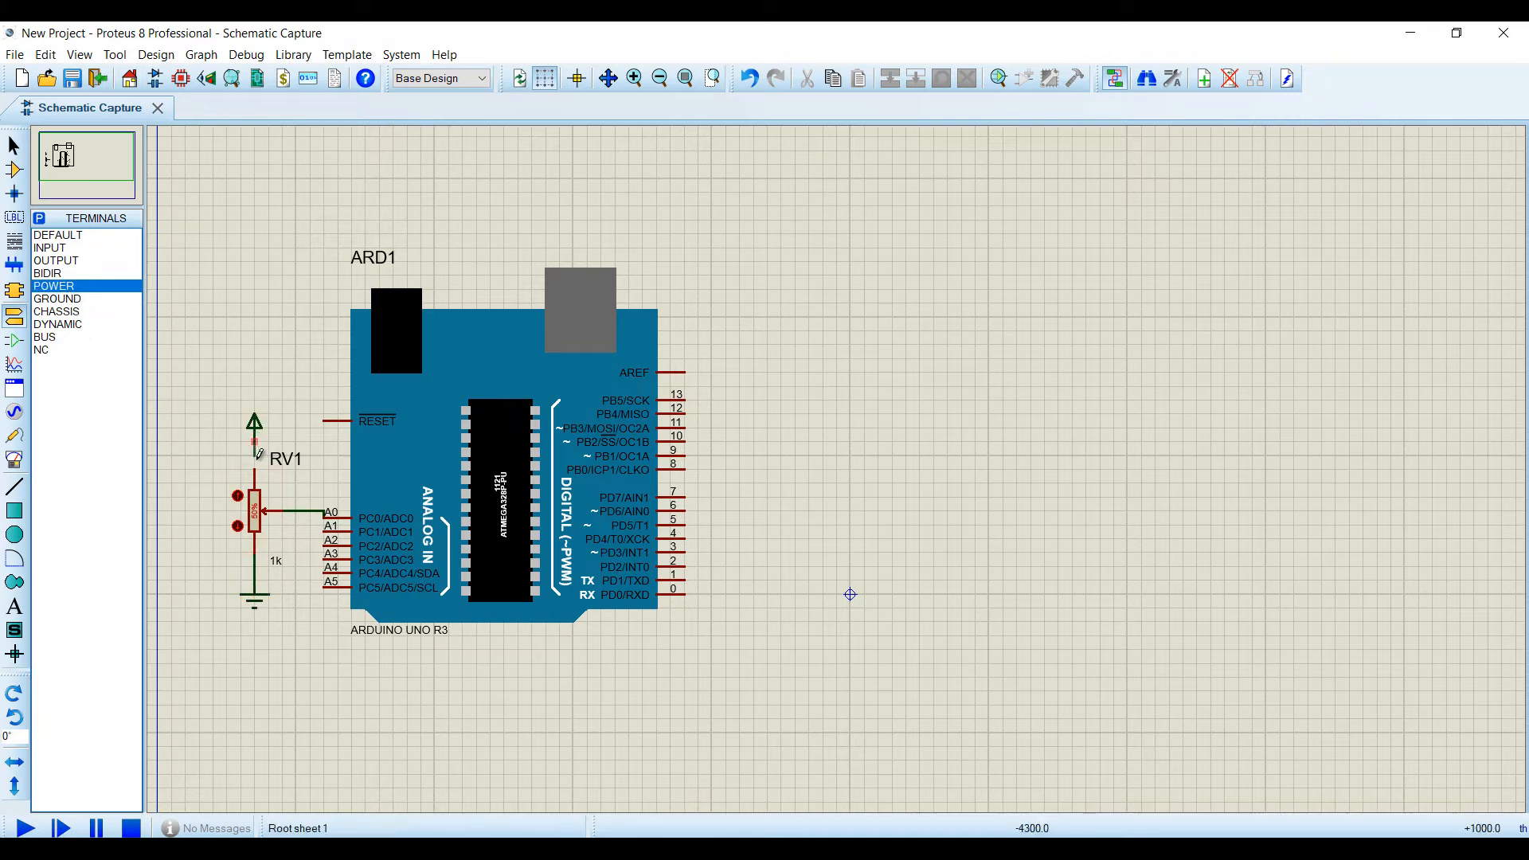
Step: Place the LED-GREEN beside the Arduino's digital pins and wire its anode to pin 13
{"action": "left_click", "coordinate": [15, 170]}
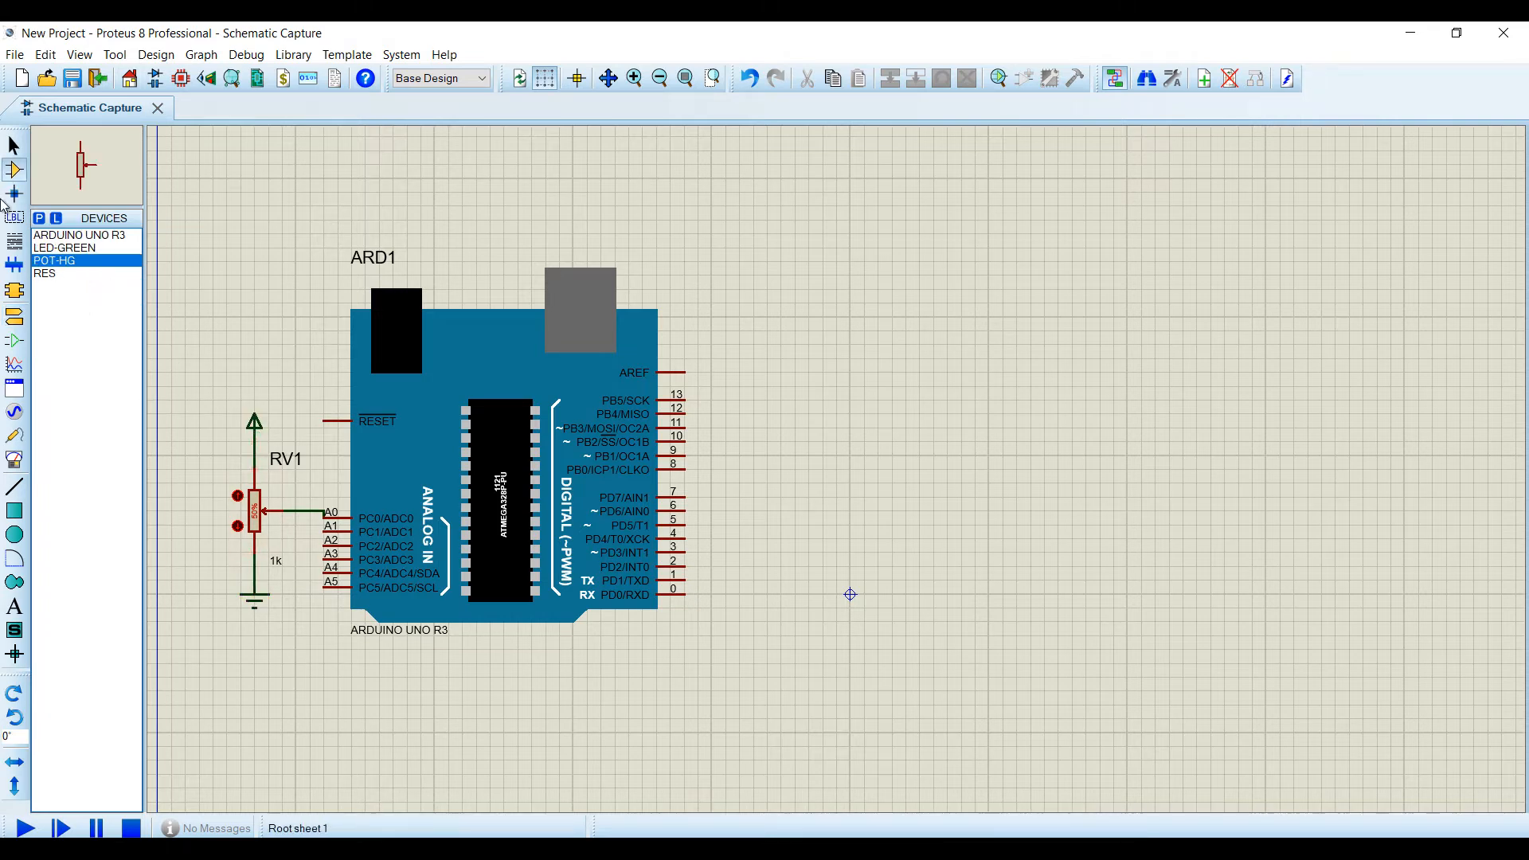
{"action": "left_click", "coordinate": [64, 247]}
{"action": "left_click", "coordinate": [758, 457]}
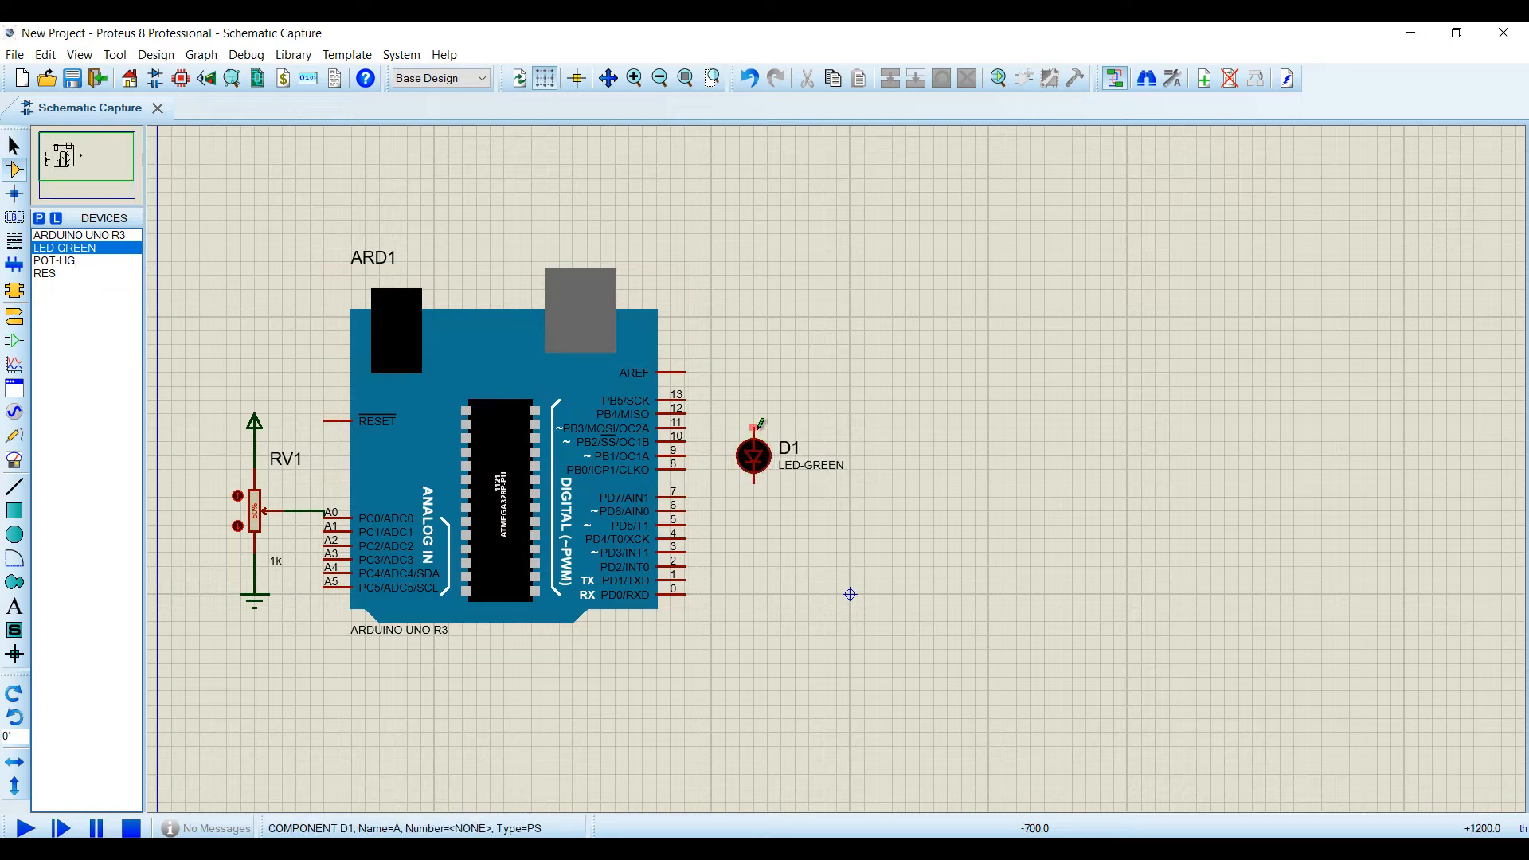
{"action": "left_click", "coordinate": [754, 428]}
{"action": "left_click", "coordinate": [752, 400]}
{"action": "left_click", "coordinate": [689, 395]}
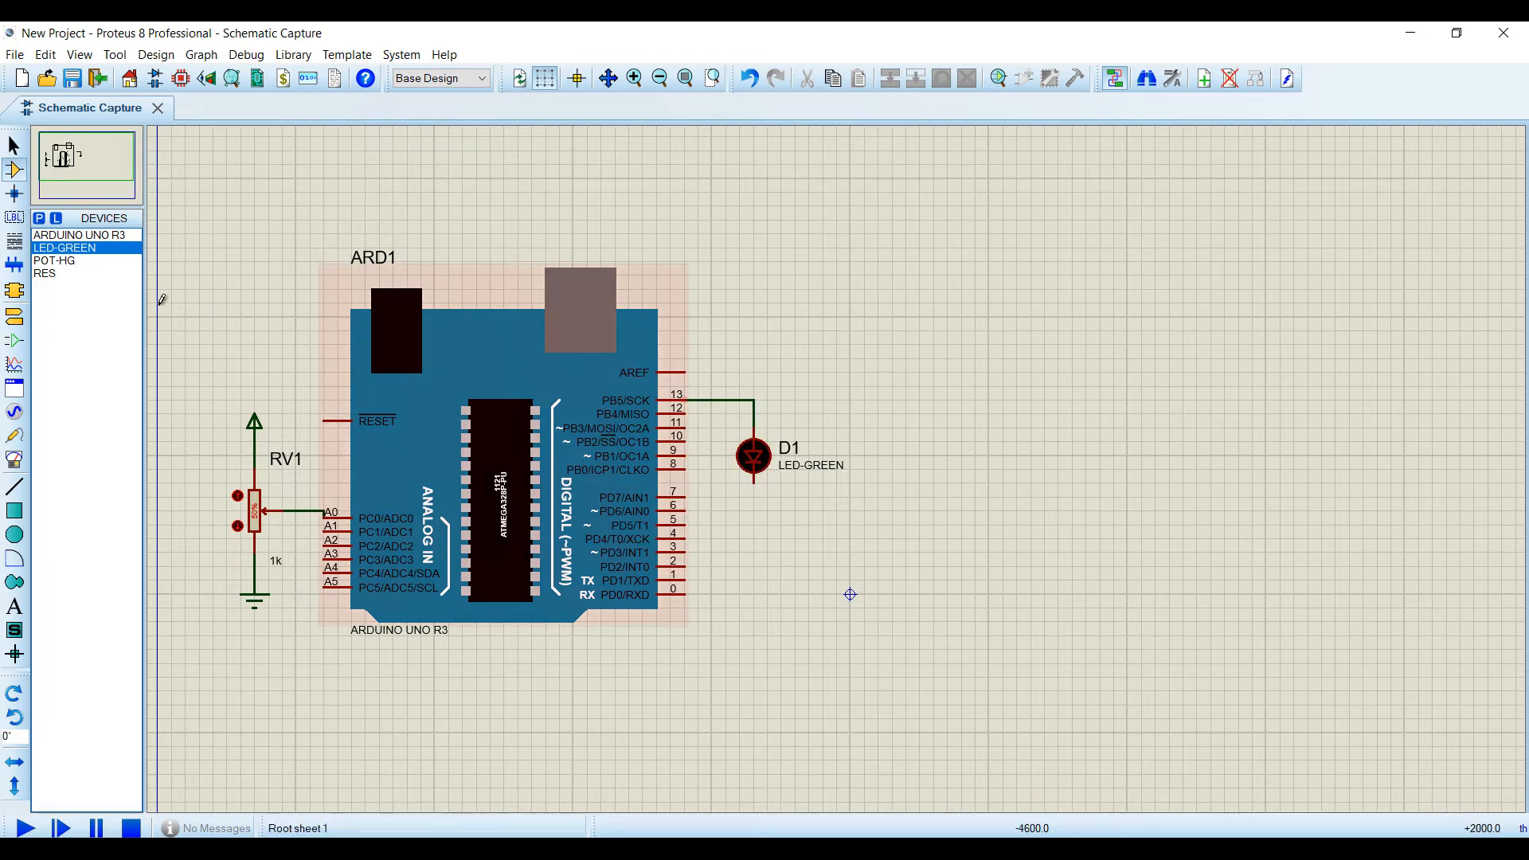
Step: Place a vertical RES resistor in series below the LED and connect its lower end to a GROUND terminal
{"action": "left_click", "coordinate": [72, 273]}
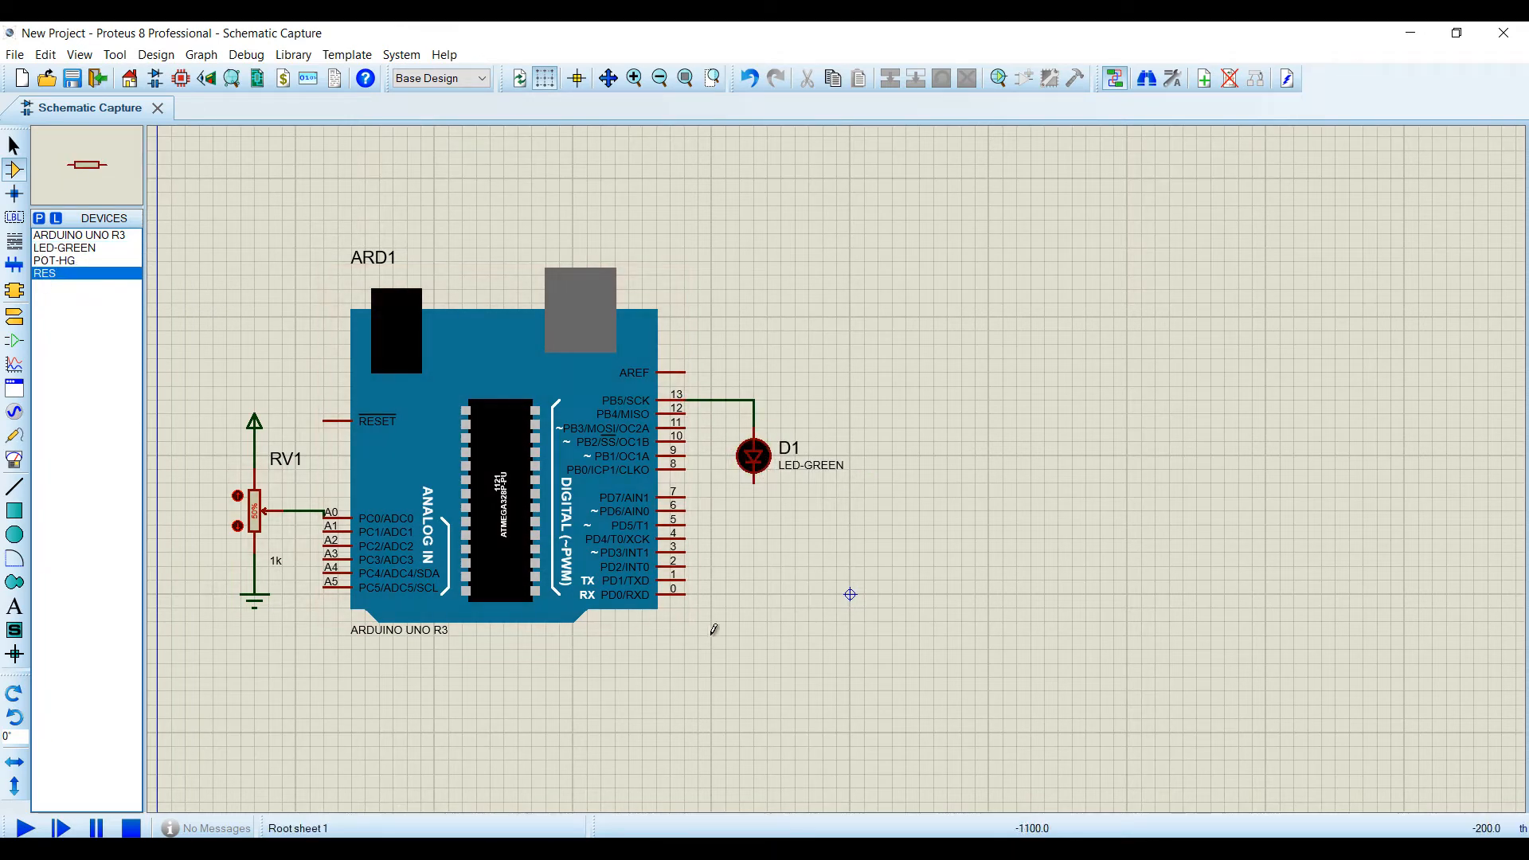
{"action": "key", "text": "KP_Add"}
{"action": "left_click", "coordinate": [757, 527]}
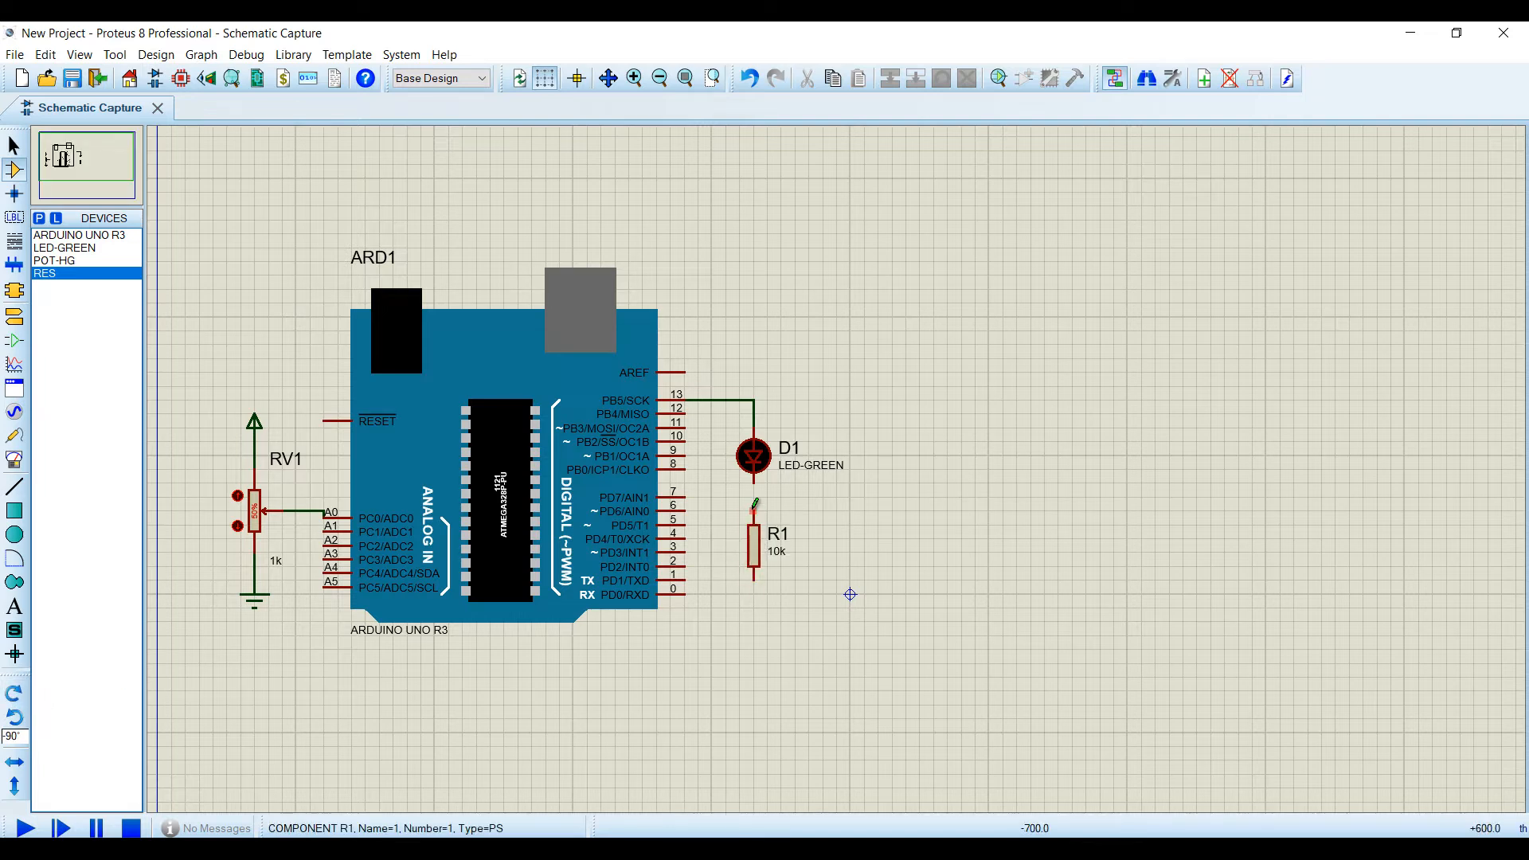
{"action": "left_click", "coordinate": [15, 317]}
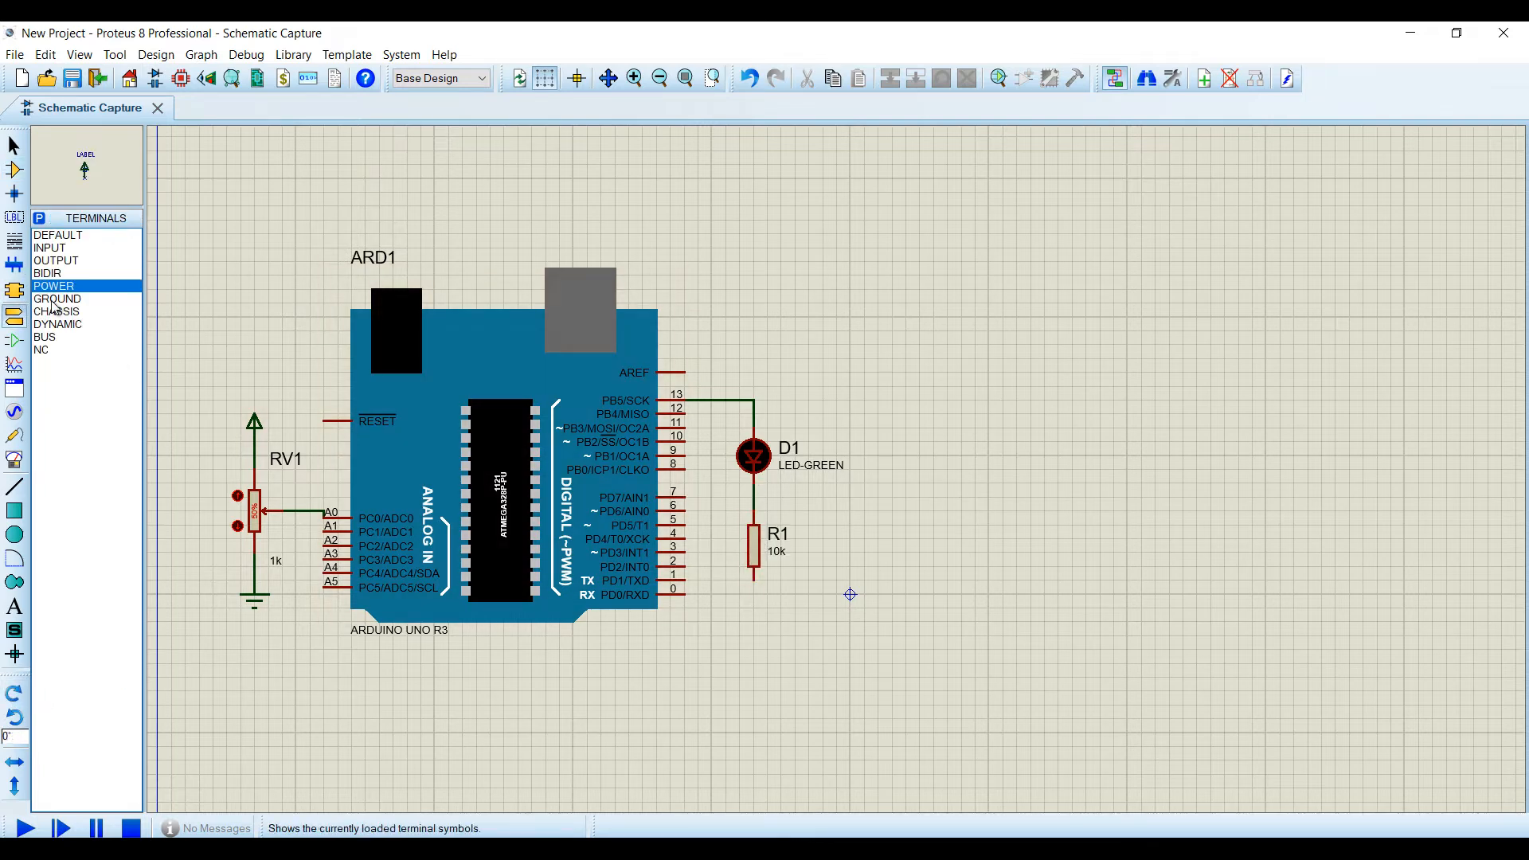
{"action": "left_click", "coordinate": [56, 298]}
{"action": "left_click", "coordinate": [753, 621]}
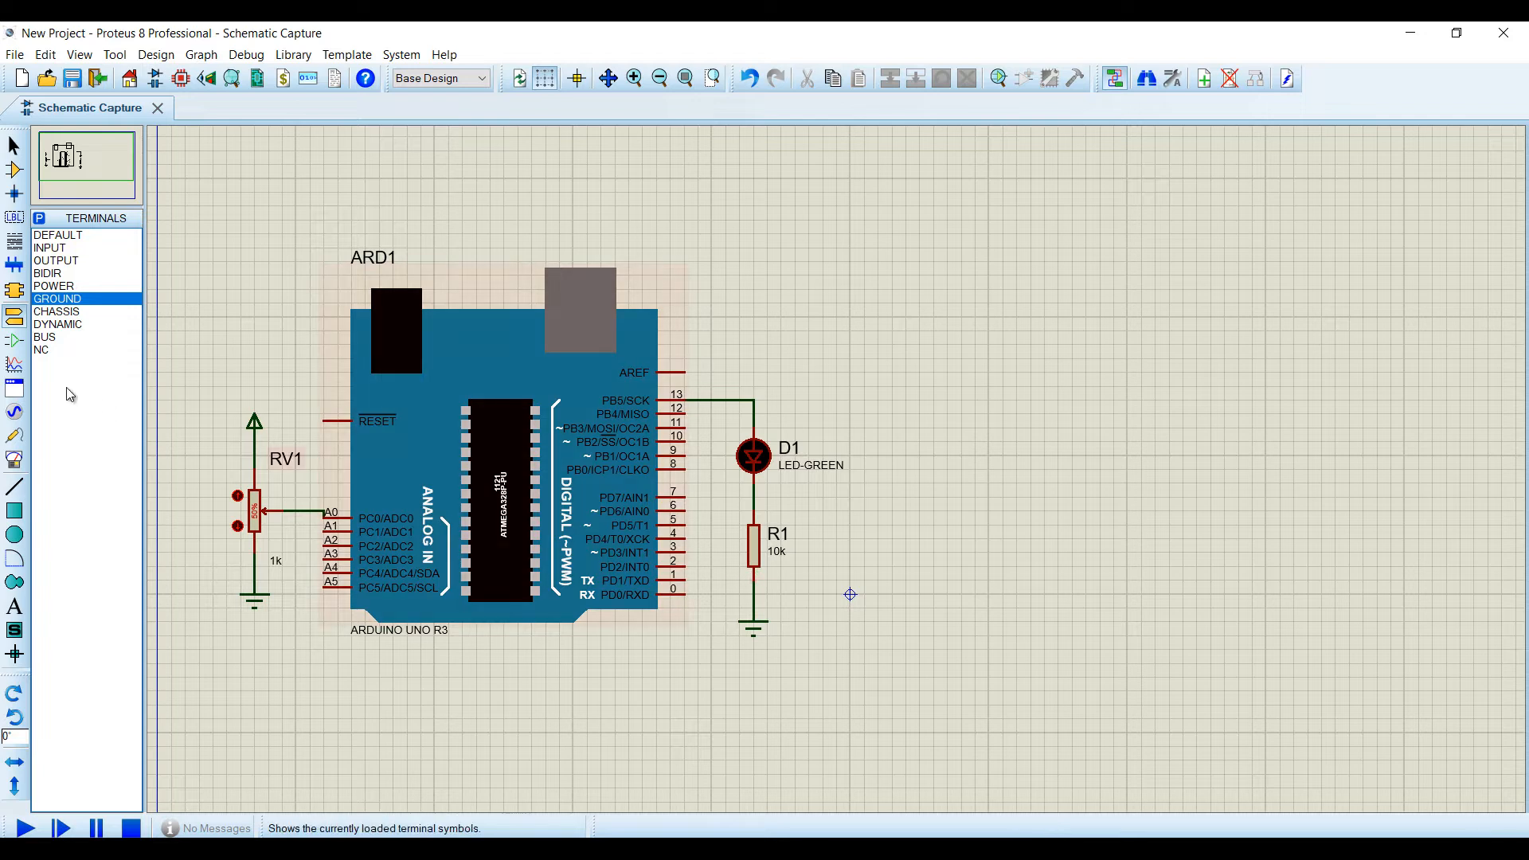
Step: Place an OSCILLOSCOPE beside the LED and wire its channel A to the pin 13 net at the LED's anode
{"action": "left_click", "coordinate": [14, 462]}
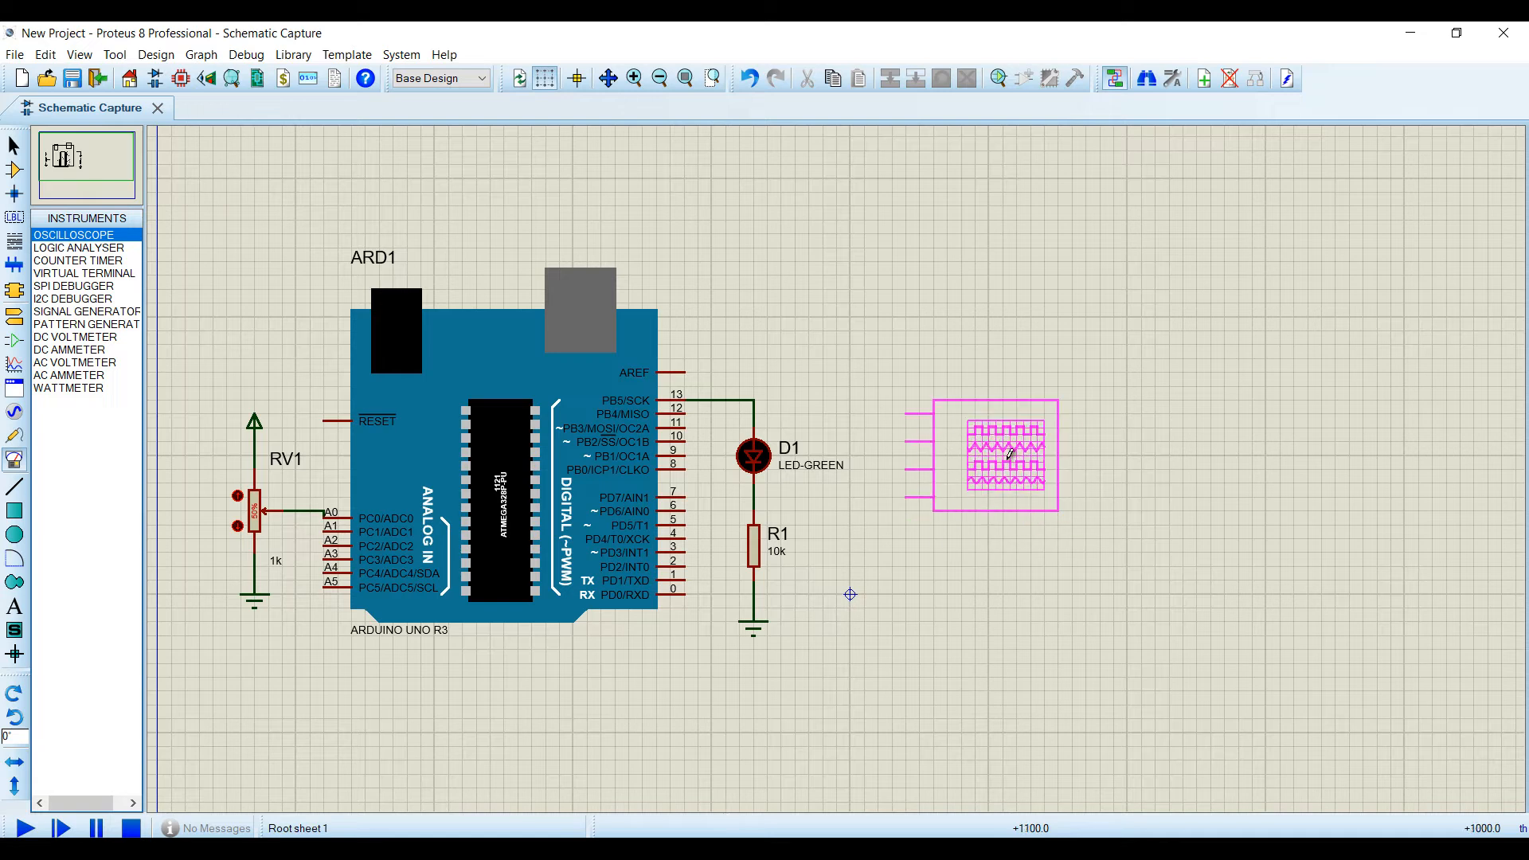
{"action": "left_click", "coordinate": [1010, 454]}
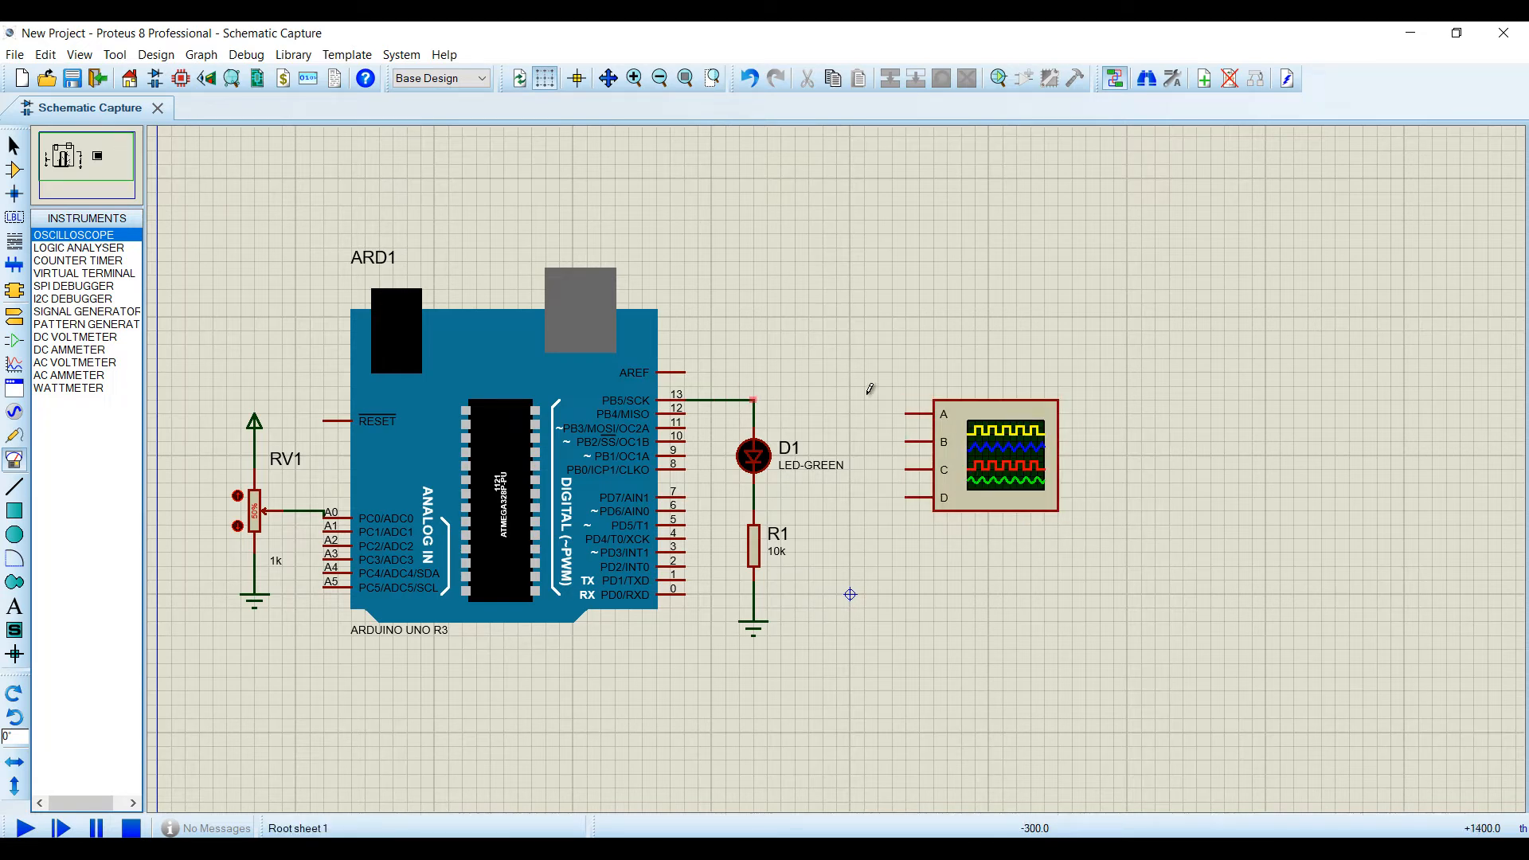
{"action": "left_click", "coordinate": [755, 399]}
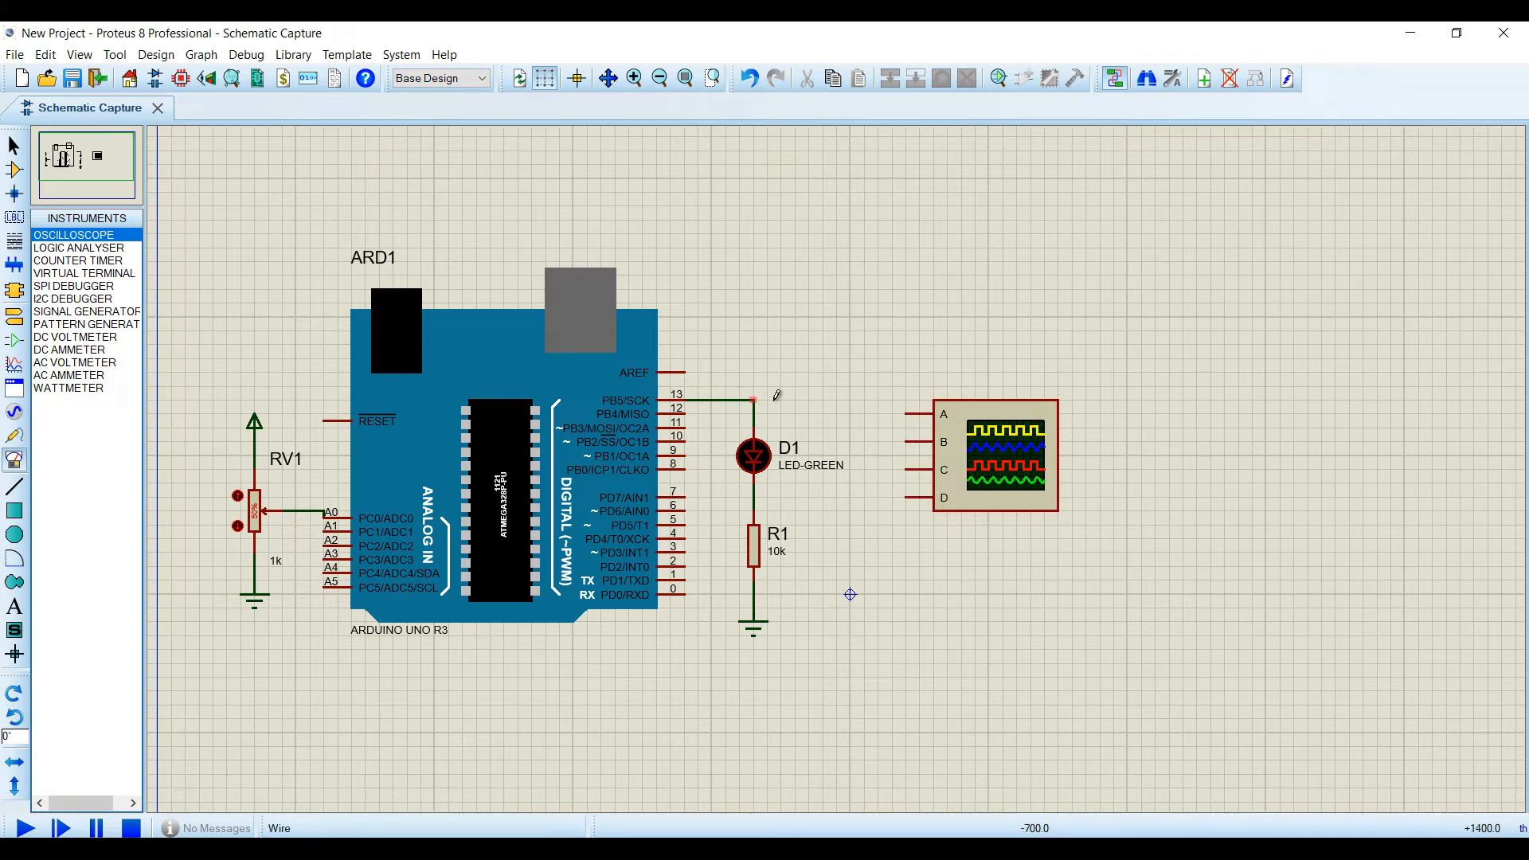
{"action": "left_click", "coordinate": [908, 414]}
{"action": "left_click", "coordinate": [13, 145]}
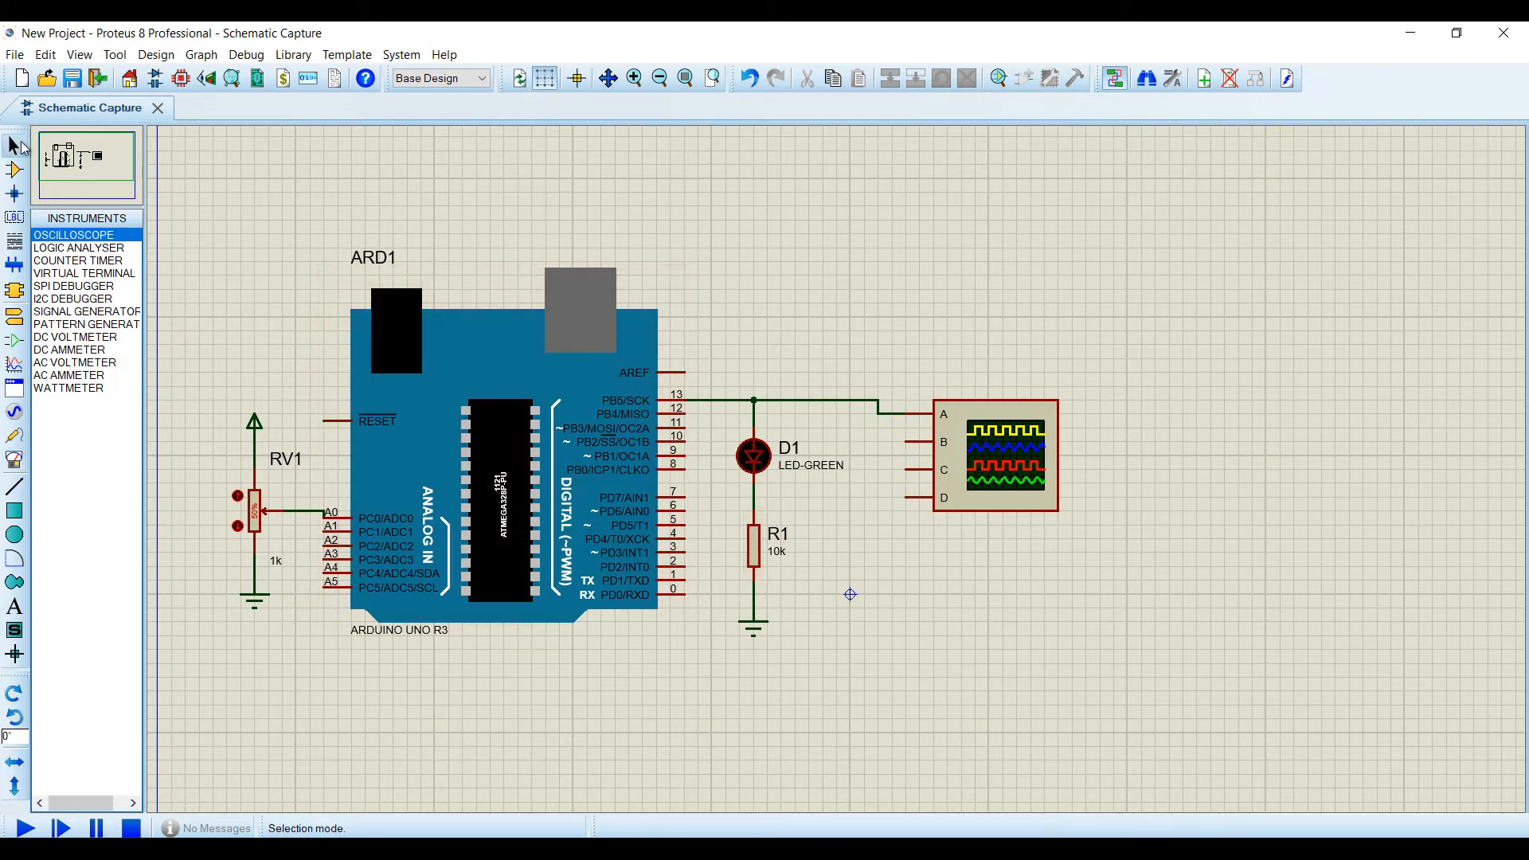
Step: Load AnalogInput.ino.standard.hex from the desktop's AnalogInput folder as the Arduino Uno's program file
{"action": "right_click", "coordinate": [481, 352]}
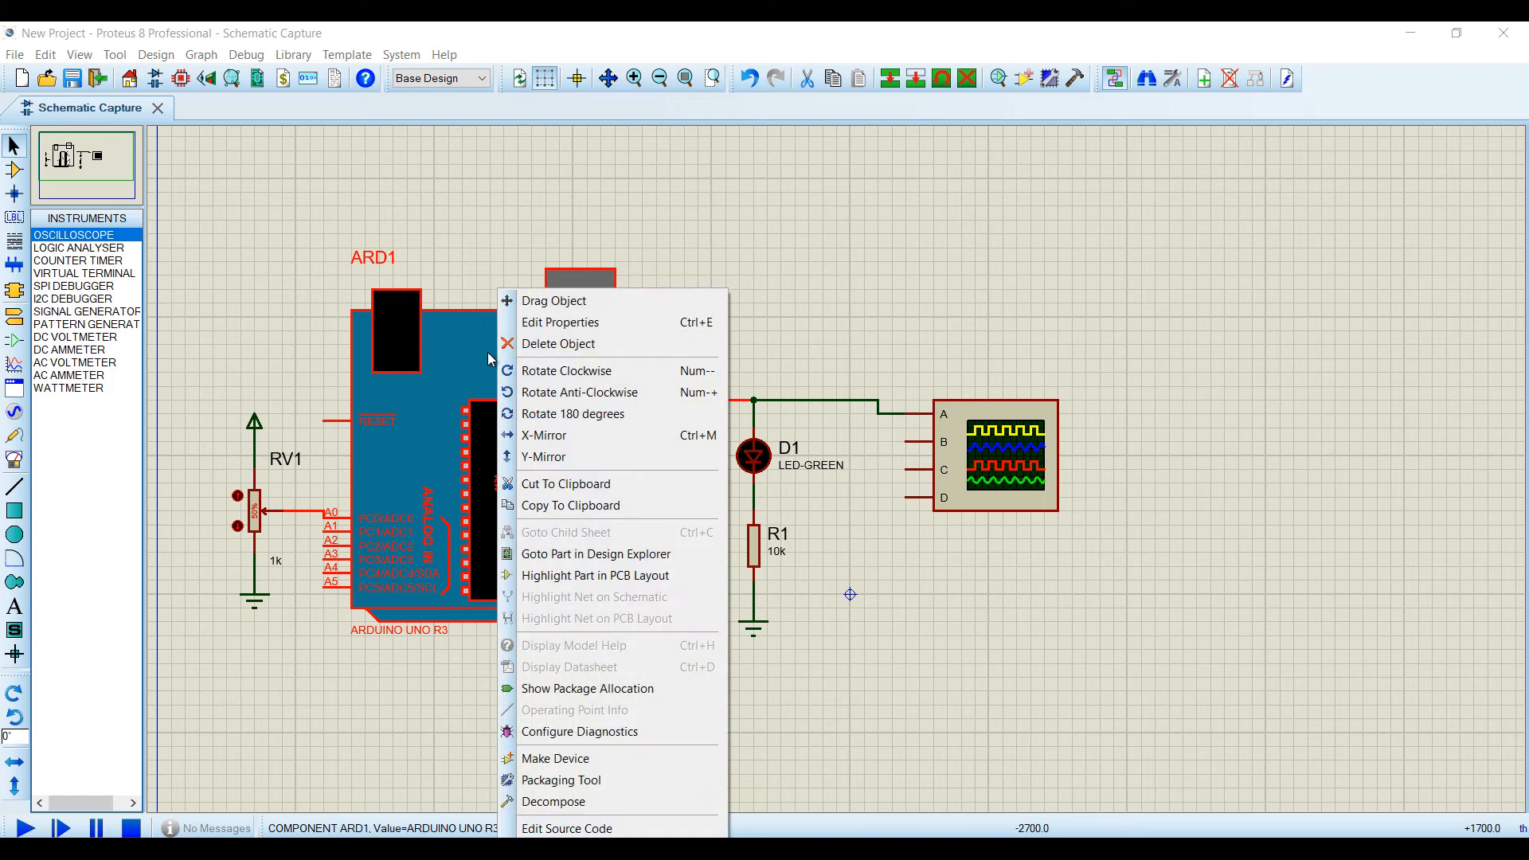
{"action": "left_click", "coordinate": [539, 328]}
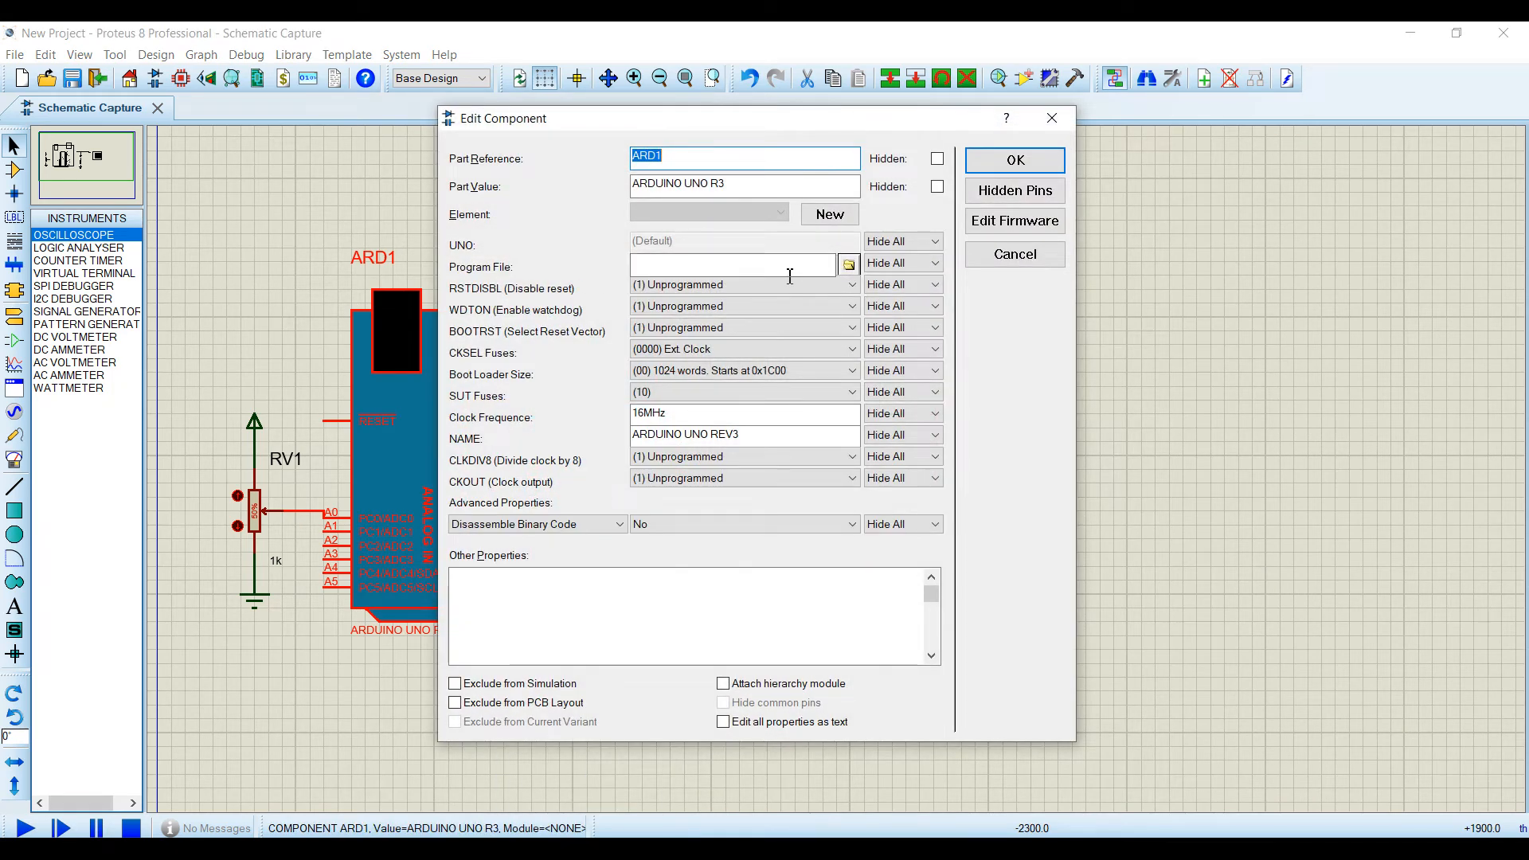
{"action": "left_click", "coordinate": [849, 267]}
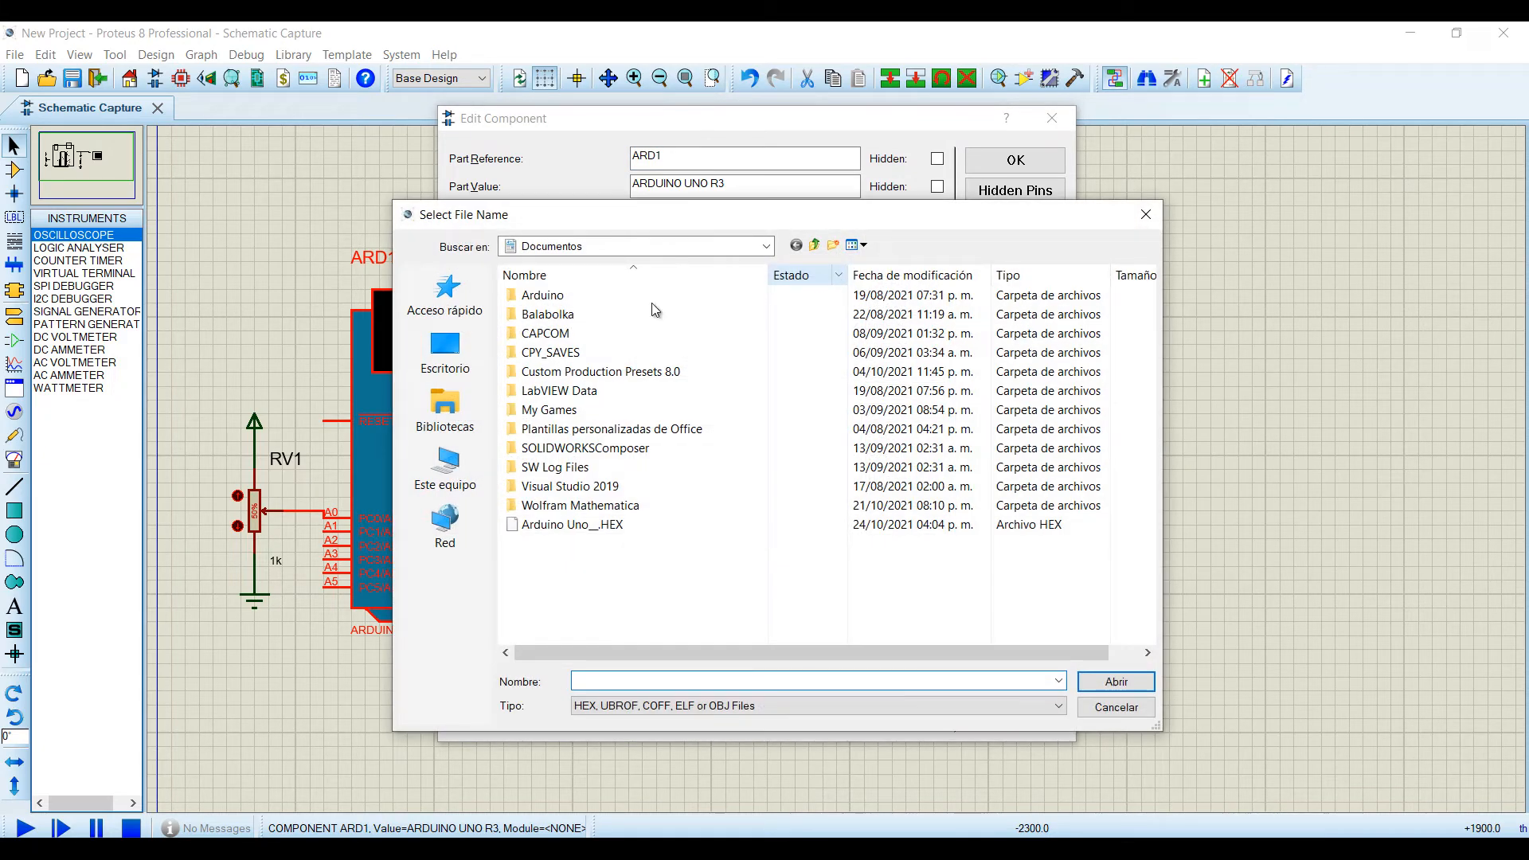
{"action": "left_click", "coordinate": [478, 371]}
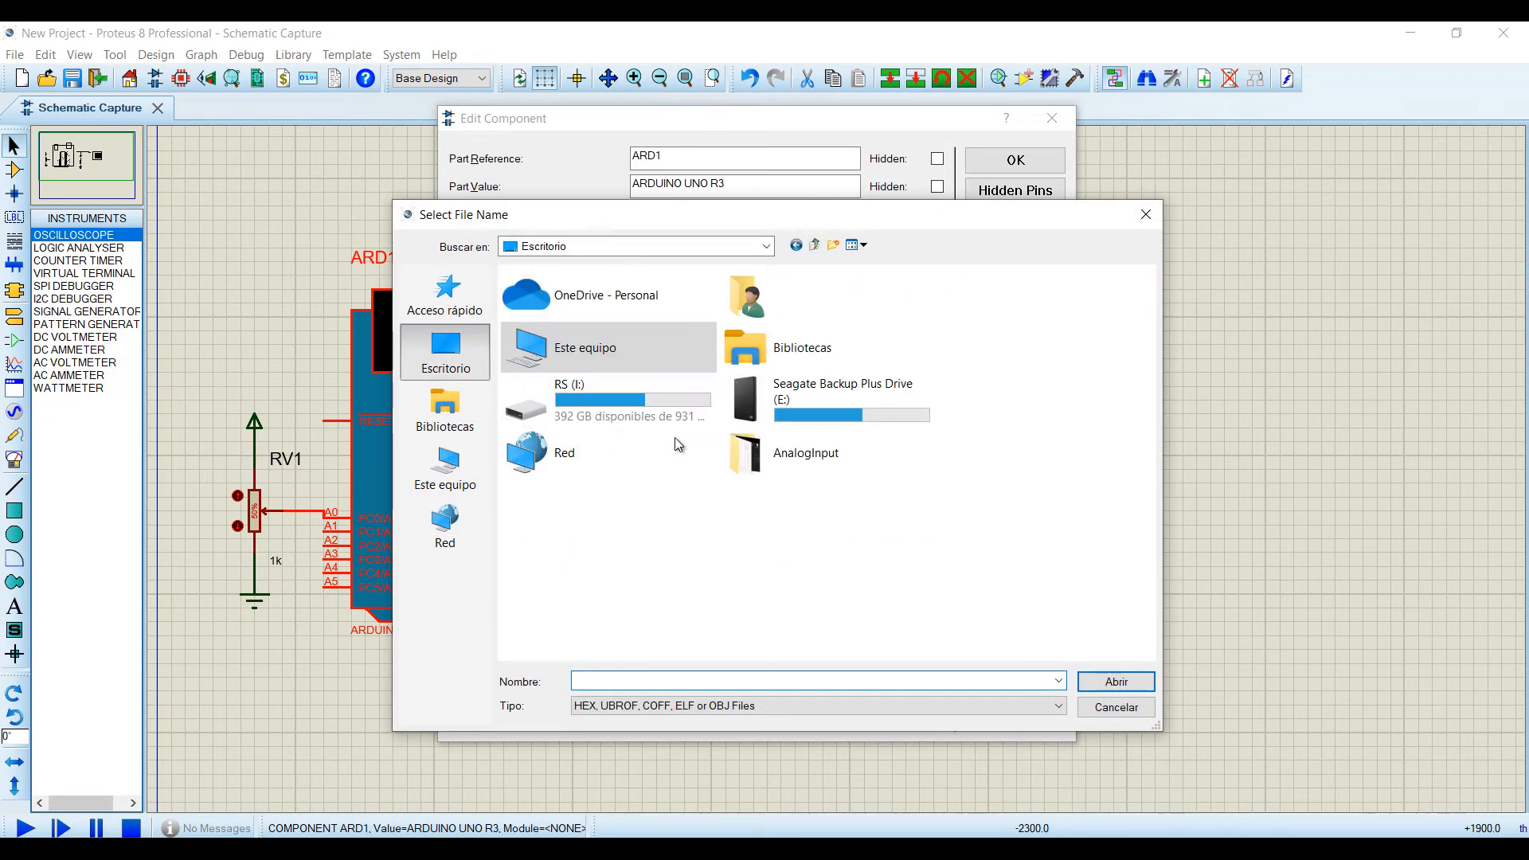
{"action": "double_click", "coordinate": [772, 457]}
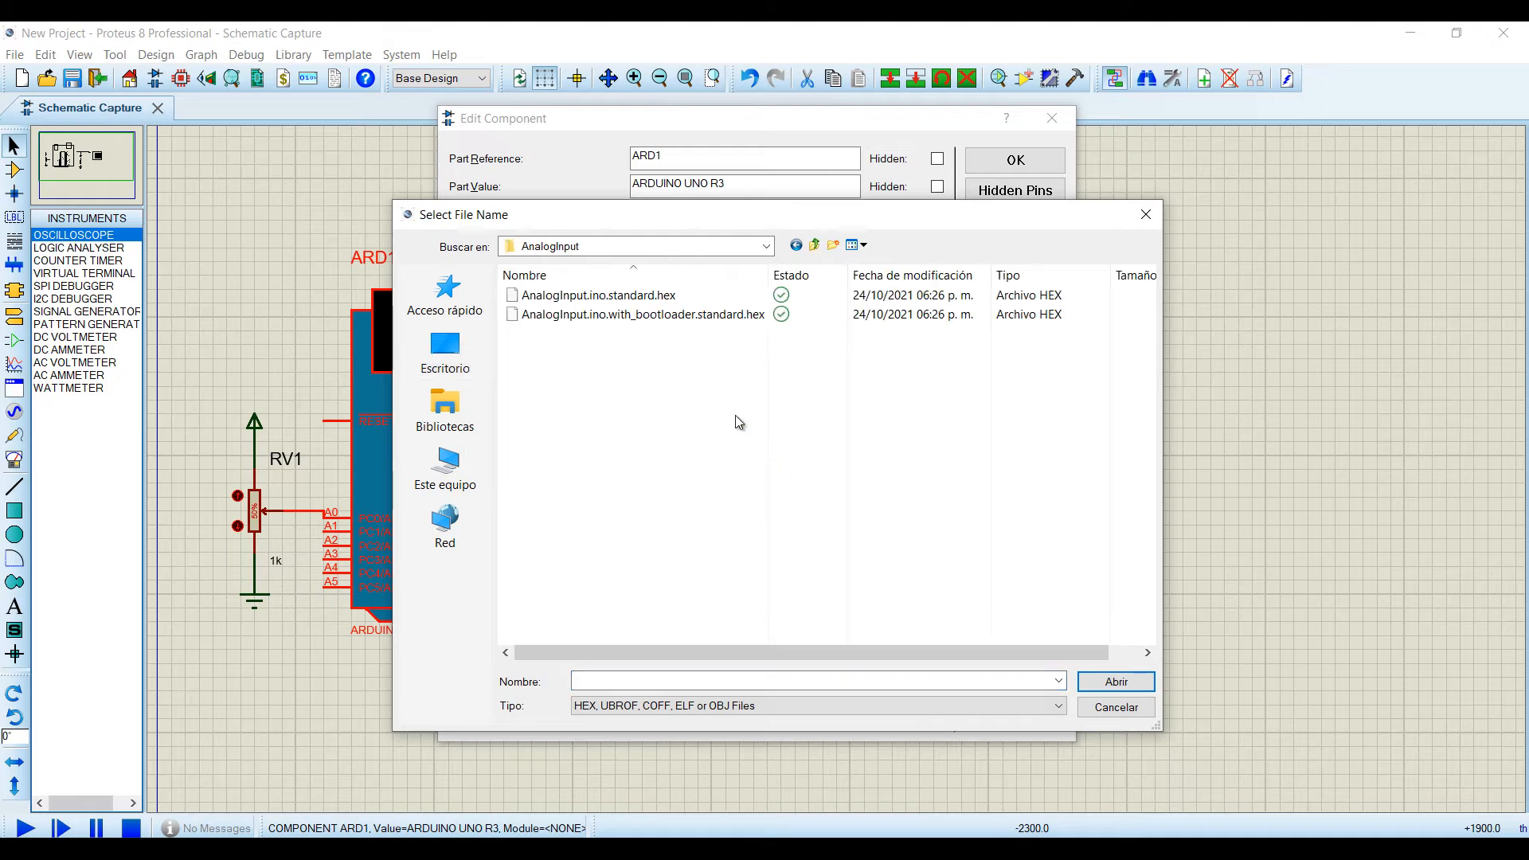
{"action": "left_click", "coordinate": [673, 296]}
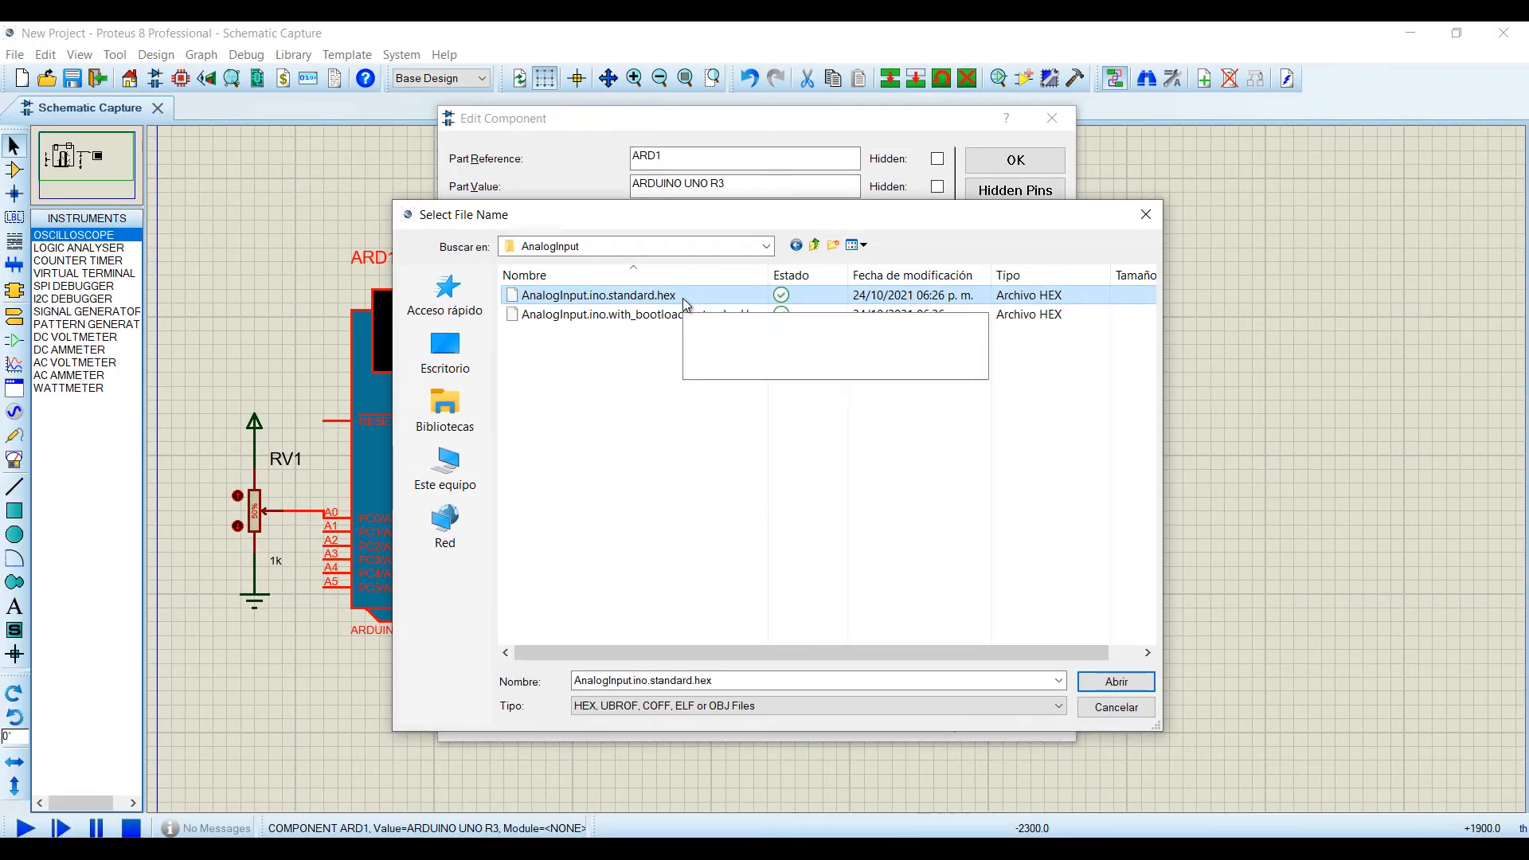
{"action": "left_click", "coordinate": [1102, 686]}
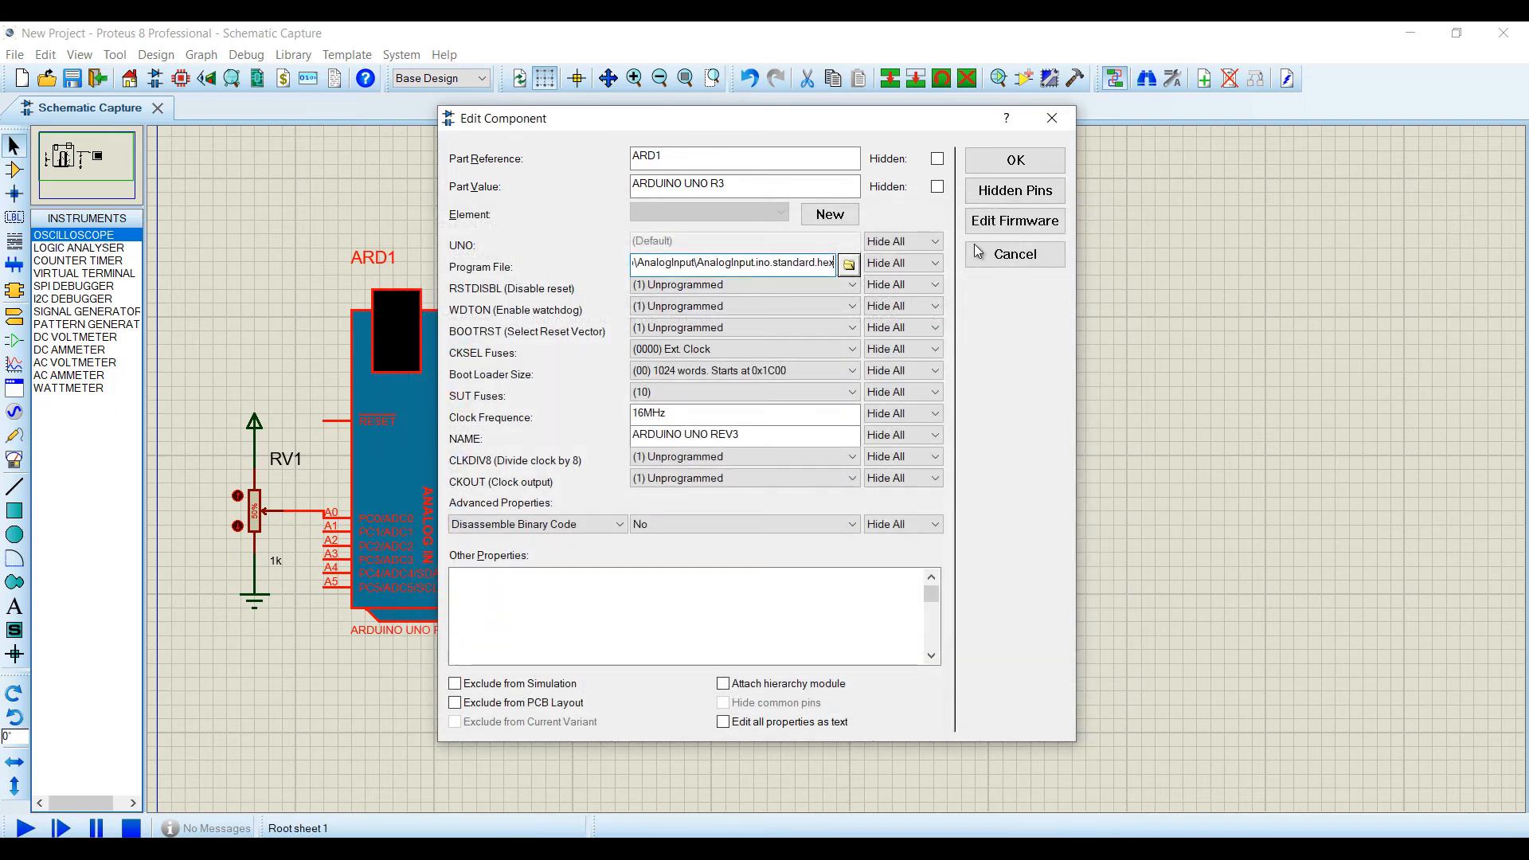
{"action": "left_click", "coordinate": [1013, 160]}
{"action": "left_click", "coordinate": [867, 639]}
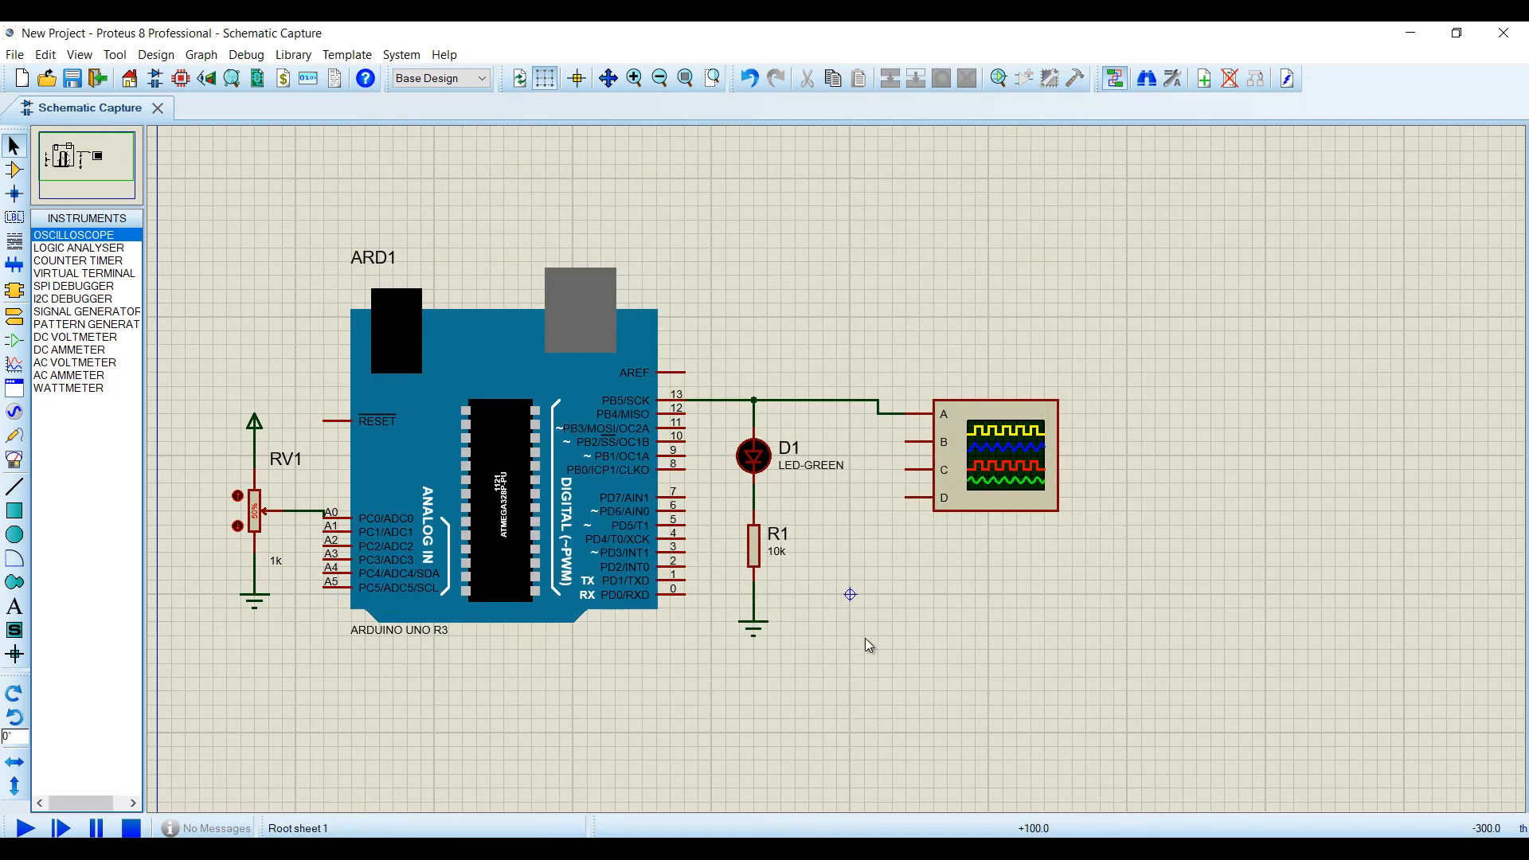
Step: Run the simulation and lower the potentiometer's wiper in stages towards its grounded end
{"action": "left_click", "coordinate": [26, 829]}
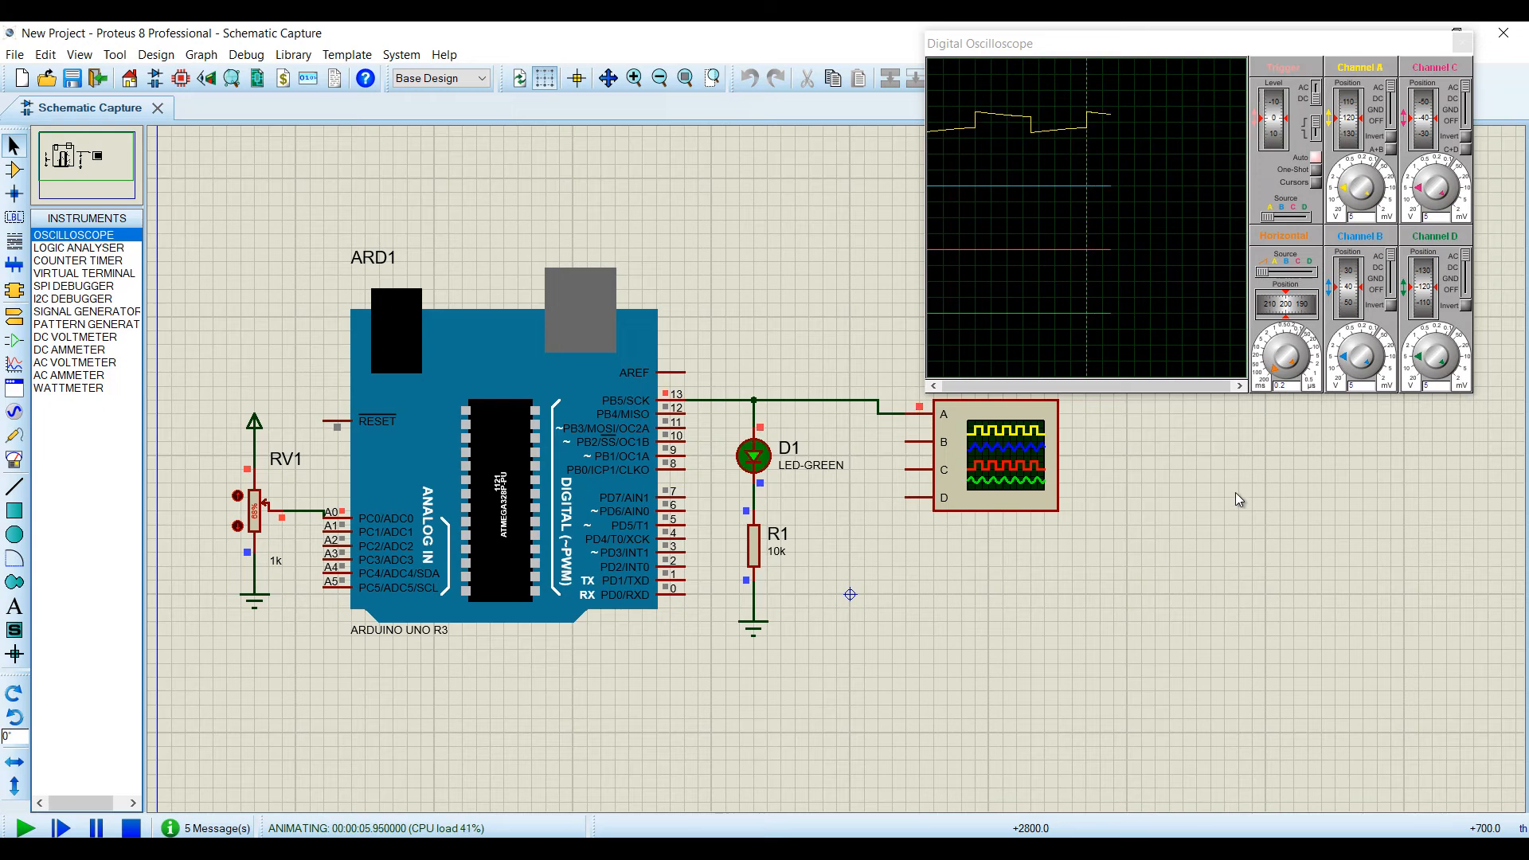
{"action": "left_click", "coordinate": [254, 519]}
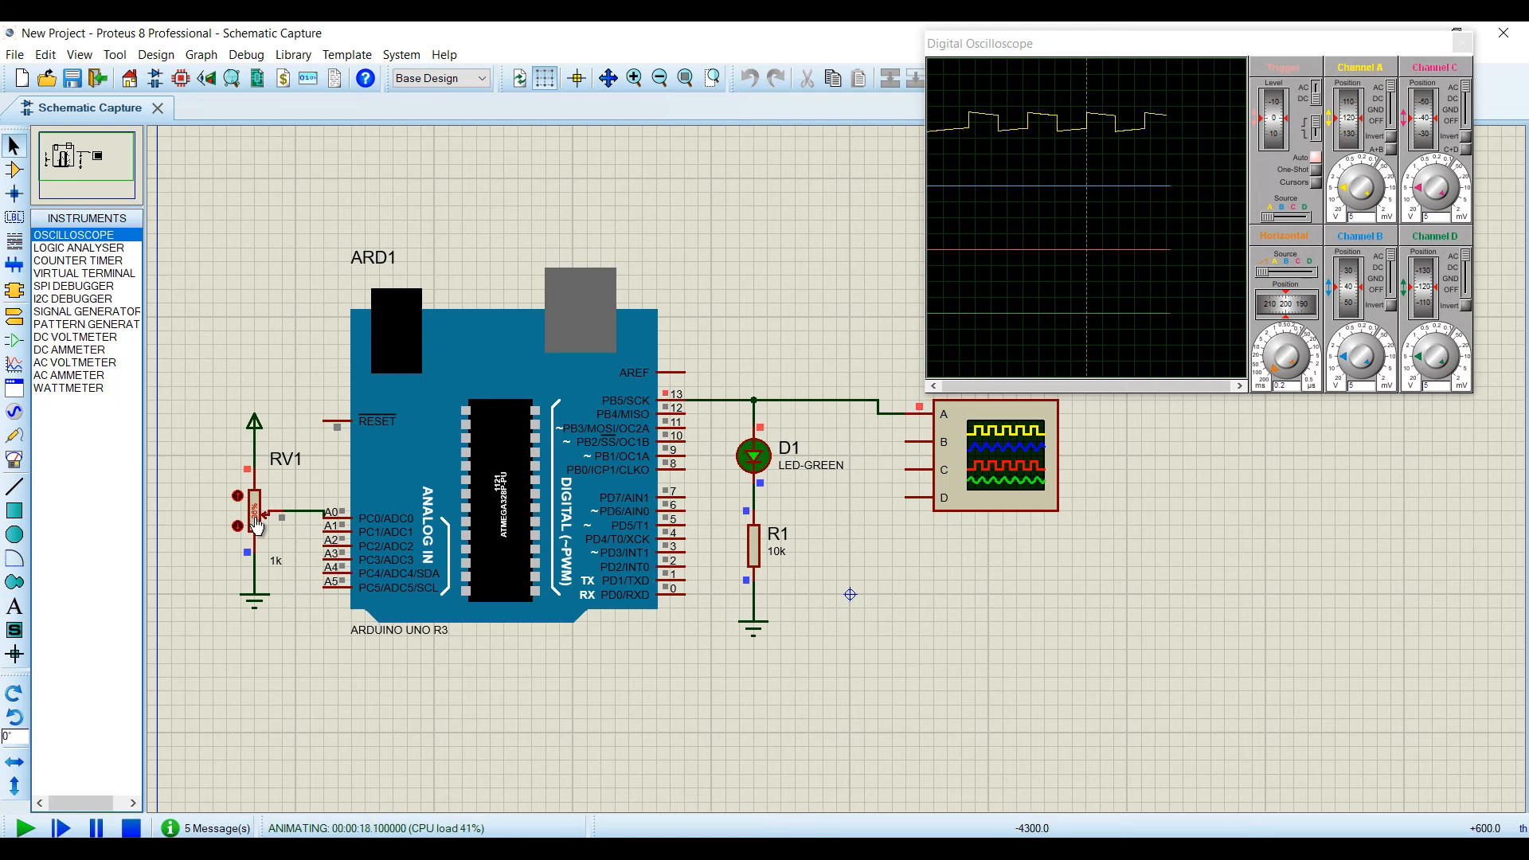
{"action": "left_click", "coordinate": [257, 530]}
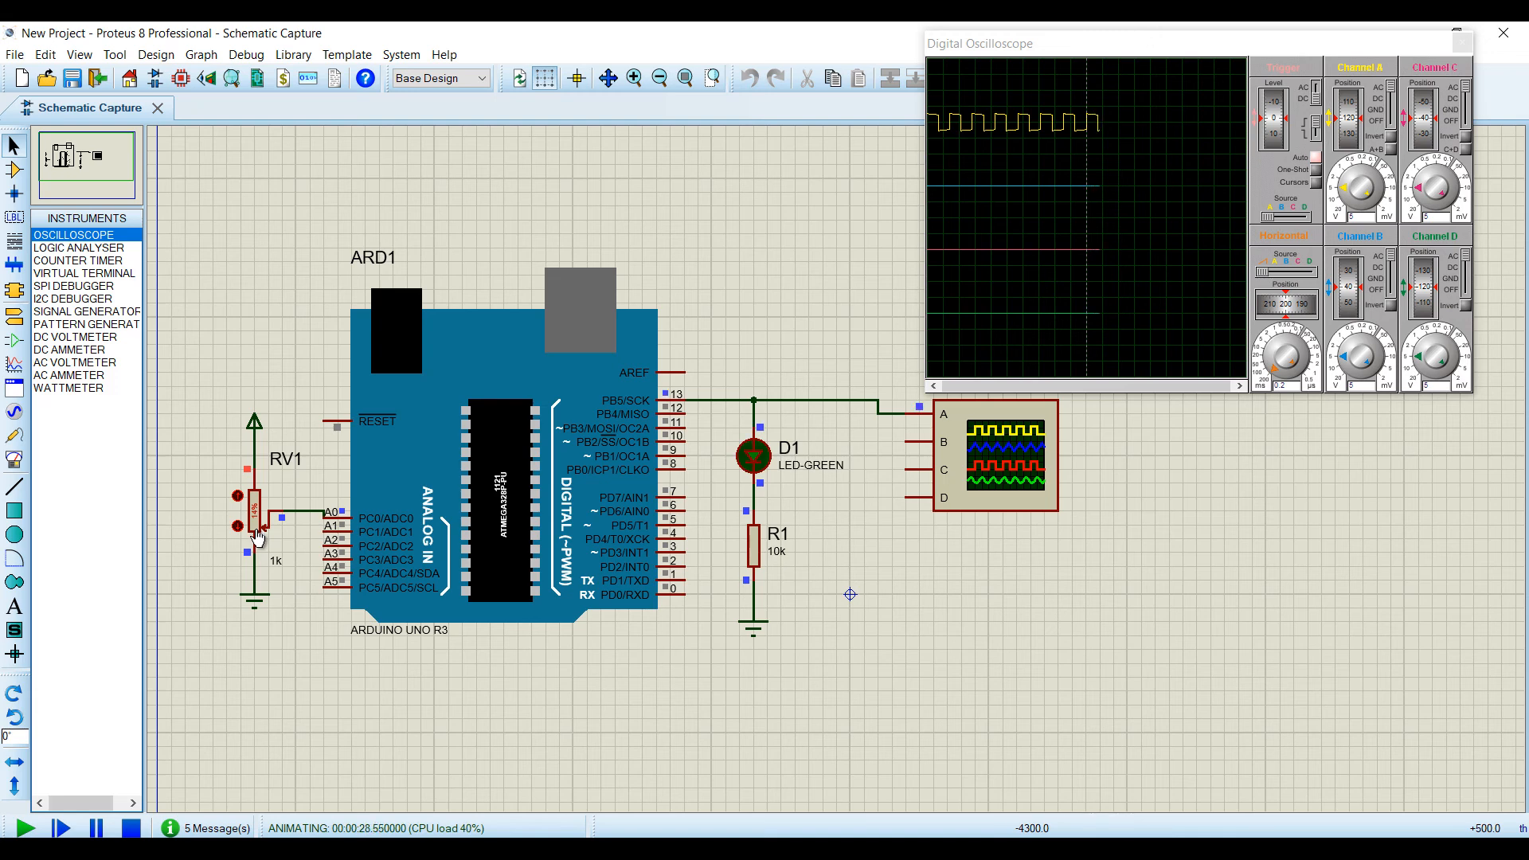
{"action": "left_click_drag", "start_coordinate": [256, 529], "coordinate": [257, 532]}
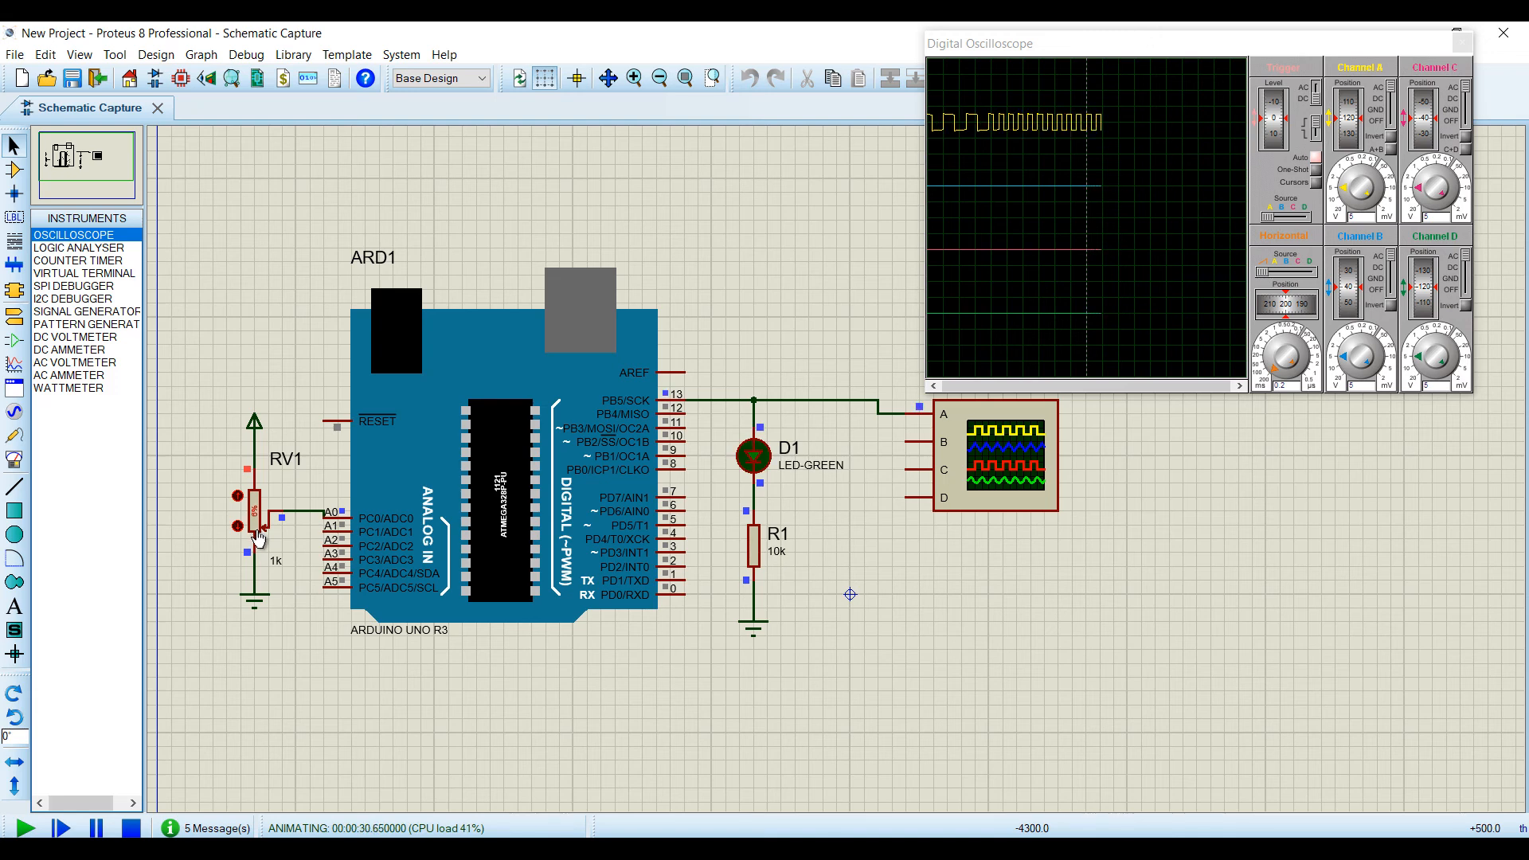